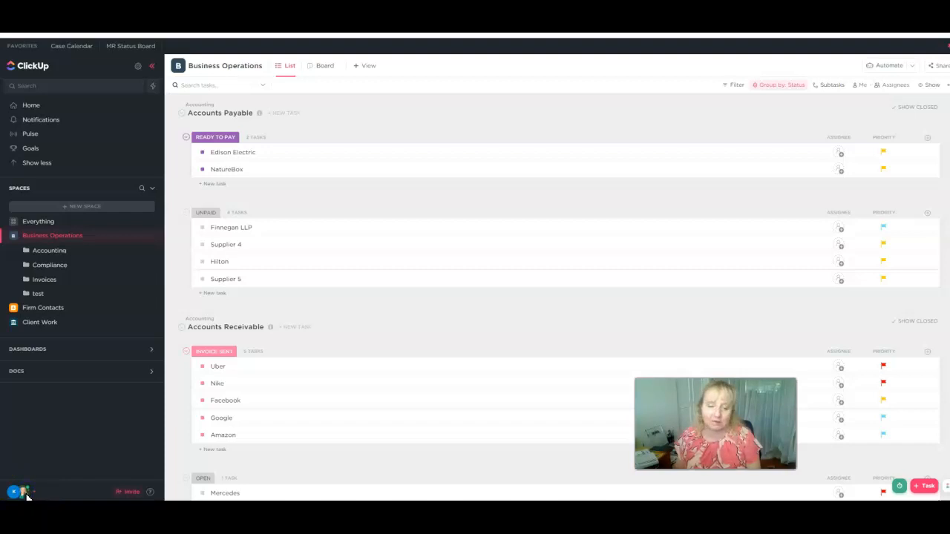
Step: Open the personal My Settings page and review the profile, two-factor authentication, color theme, language and region, and preference options
left_click(26, 494)
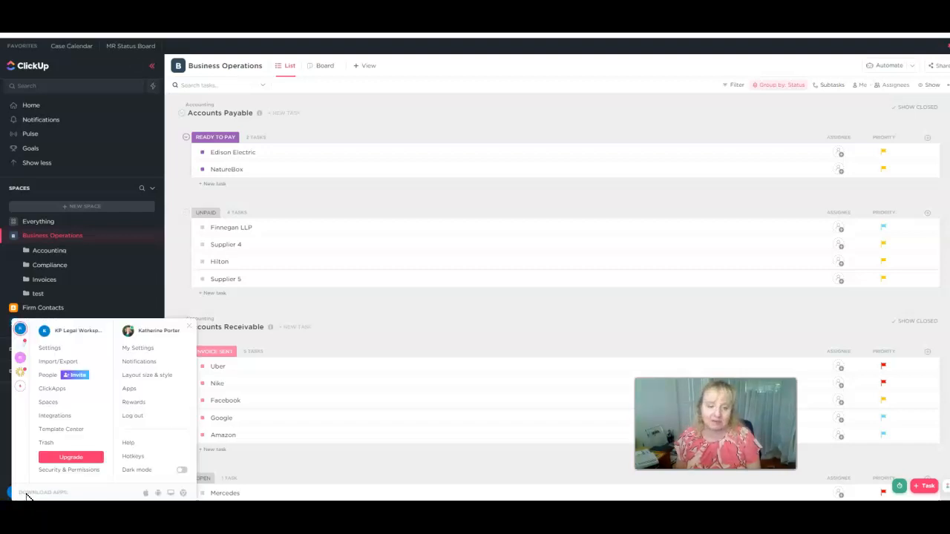
left_click(143, 349)
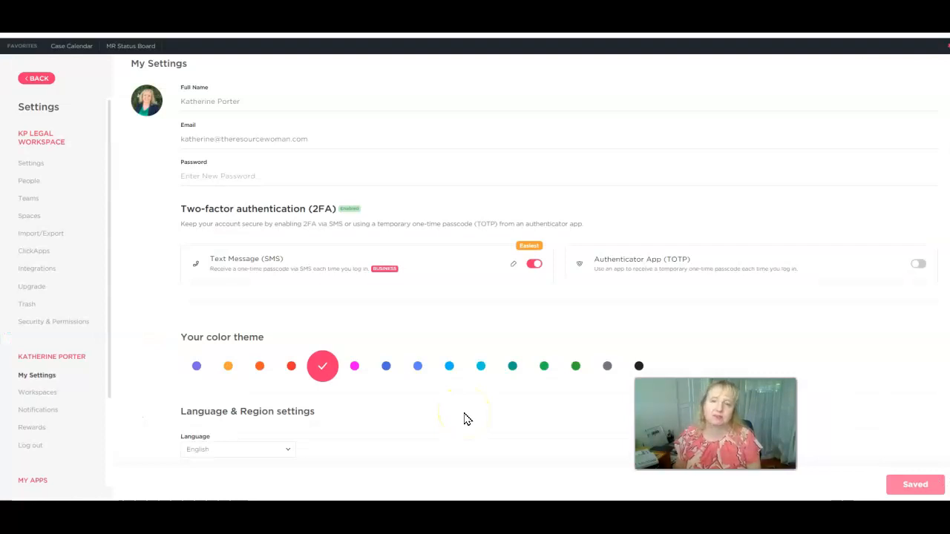
scroll(466, 420, "up", 1)
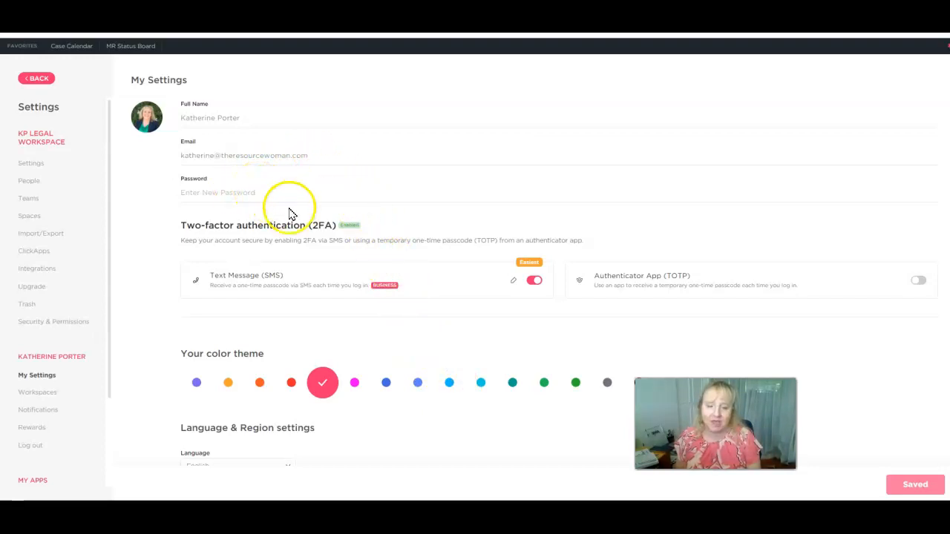
scroll(400, 371, "down", 1)
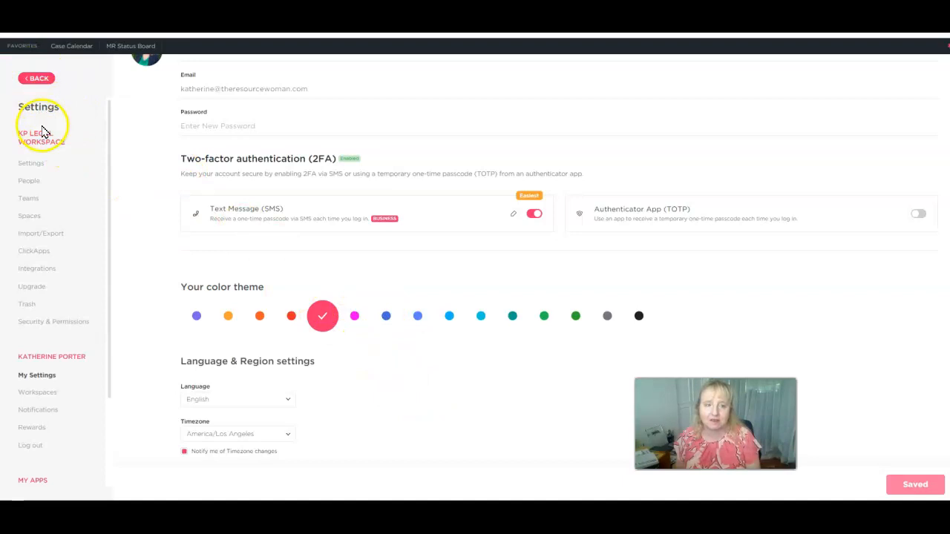
left_click_drag(58, 158, 61, 145)
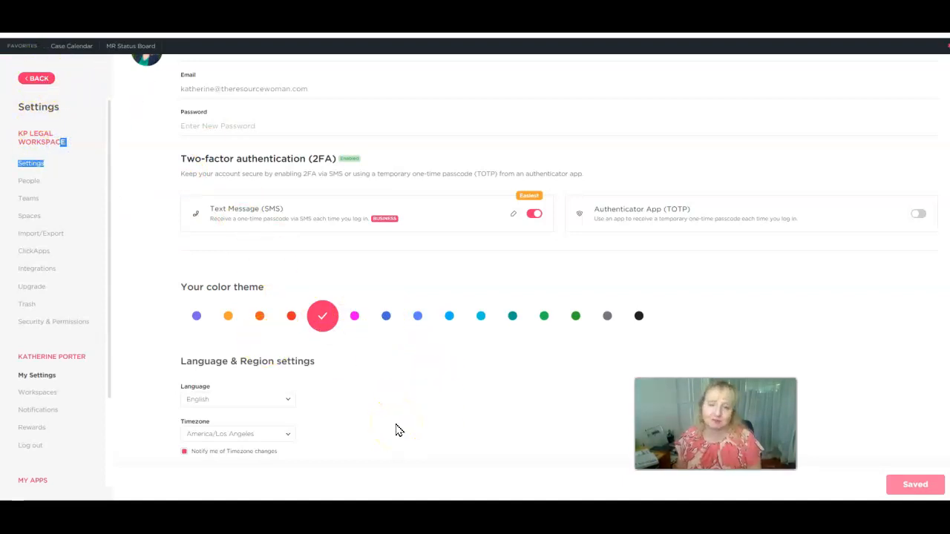
scroll(400, 427, "down", 3)
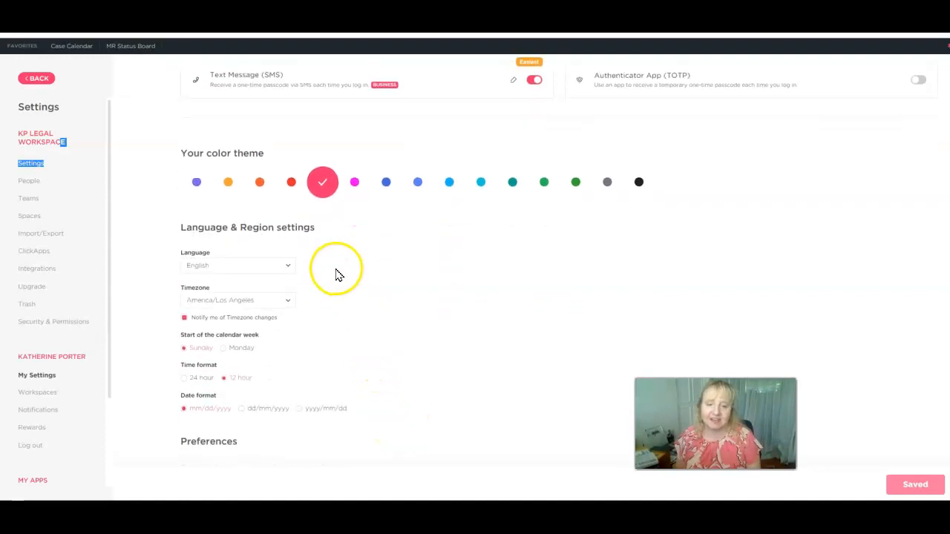
scroll(384, 329, "down", 4)
scroll(406, 335, "down", 3)
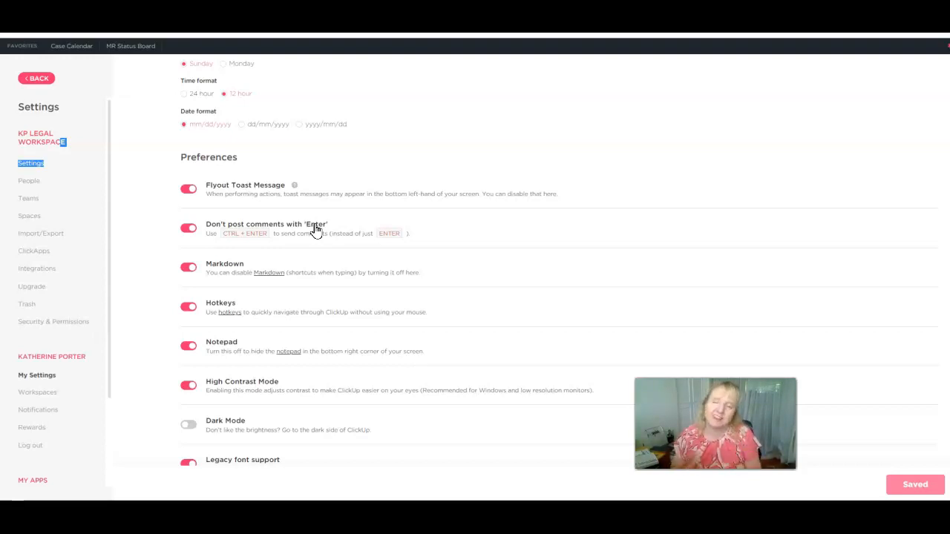
scroll(327, 260, "down", 3)
left_click(343, 299)
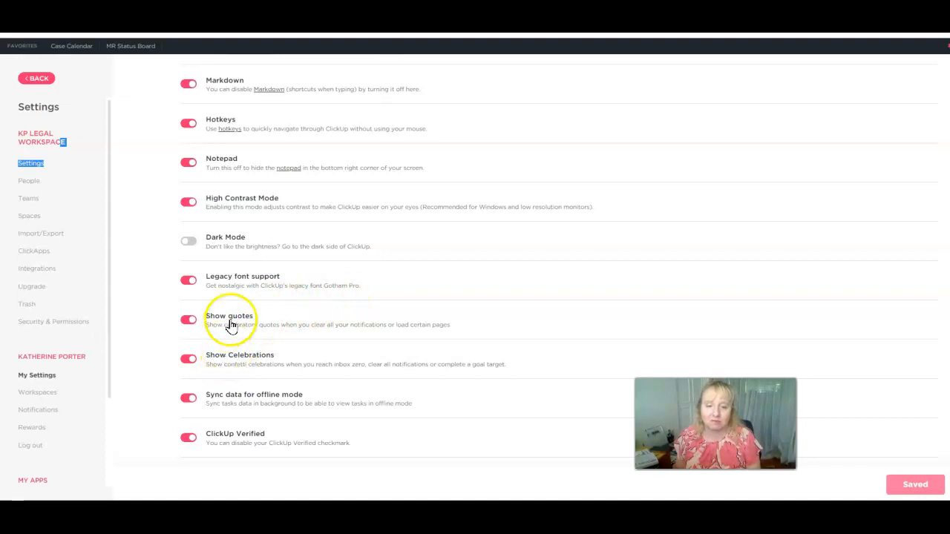
Step: Try switching Dark Mode on in the personal preferences and turn it back off
left_click(191, 242)
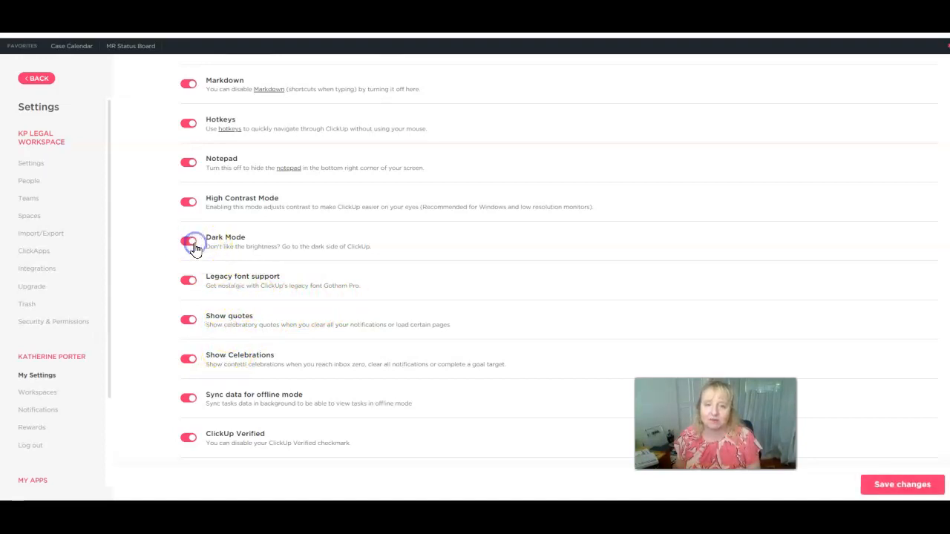
left_click(190, 245)
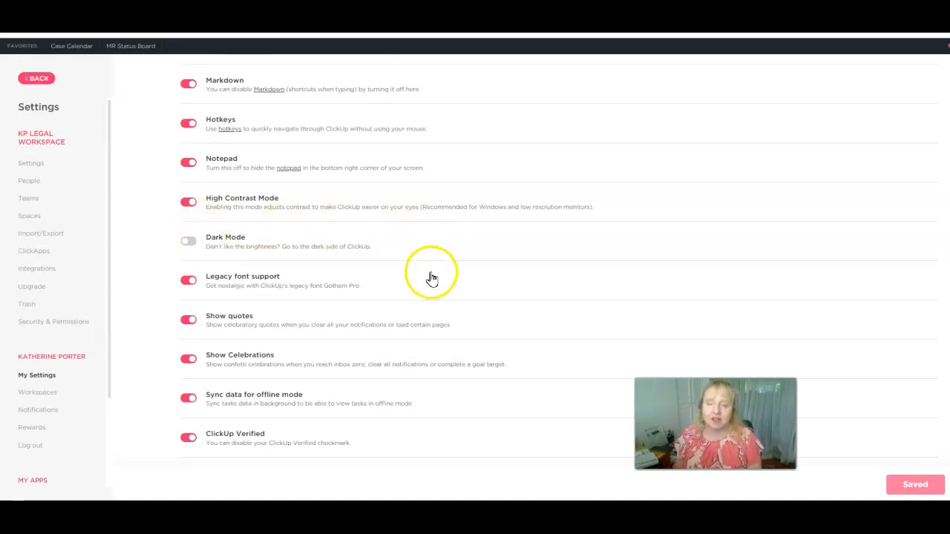
left_click(188, 246)
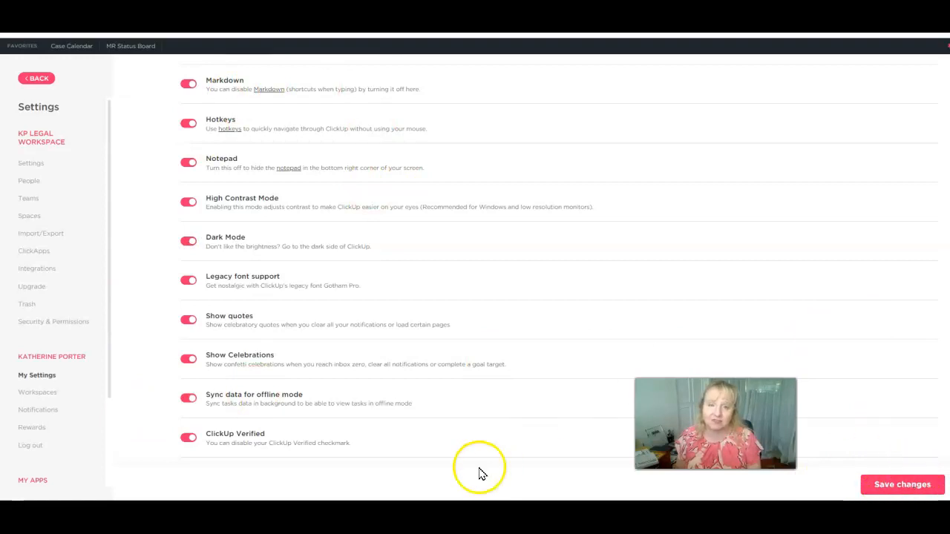
left_click(202, 245)
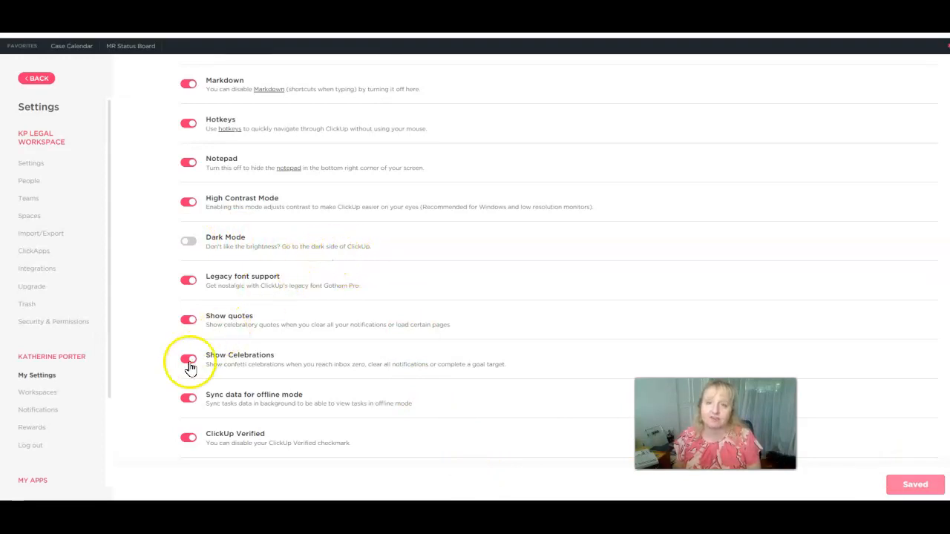
Step: Open the personal notification settings and turn off the email, mobile and browser notifications for Assigned comments
left_click(46, 412)
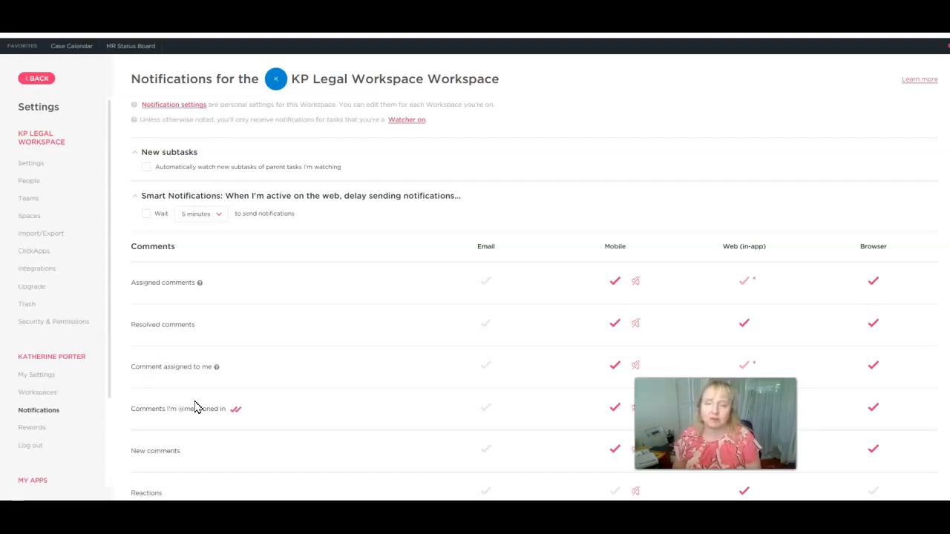
scroll(195, 407, "down", 1)
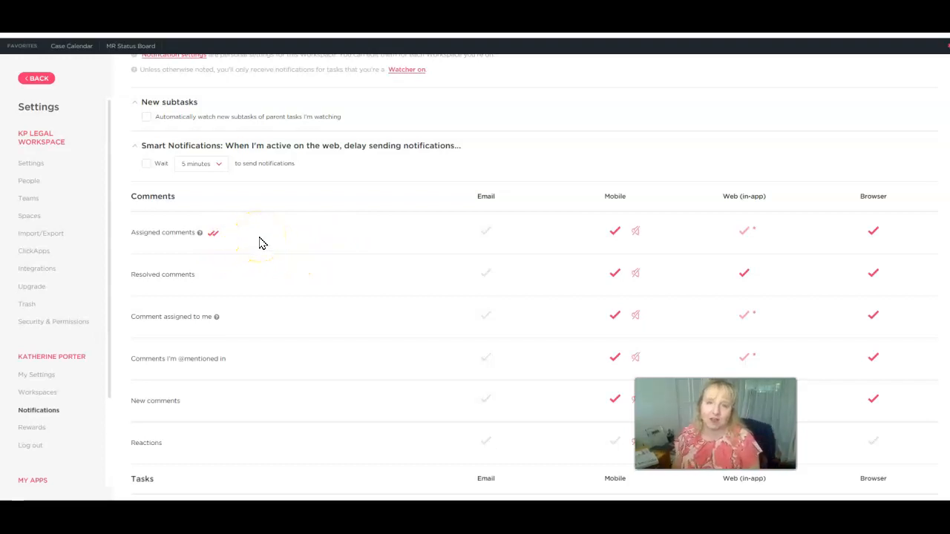
left_click(211, 235)
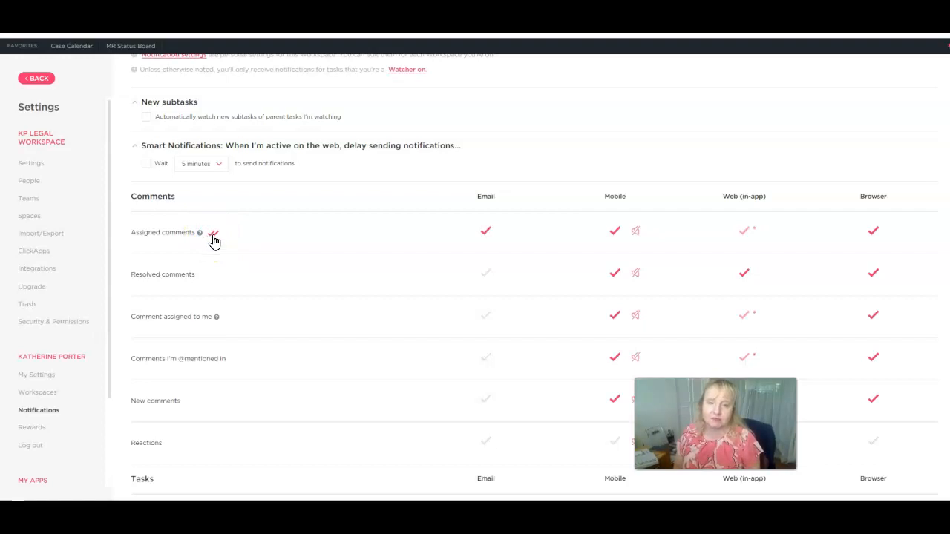
left_click(213, 236)
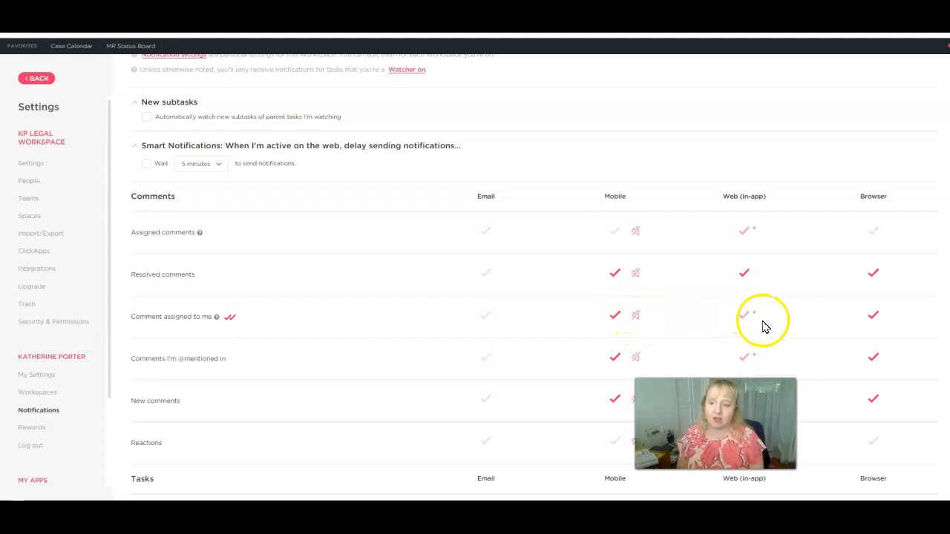
mouse_move(745, 319)
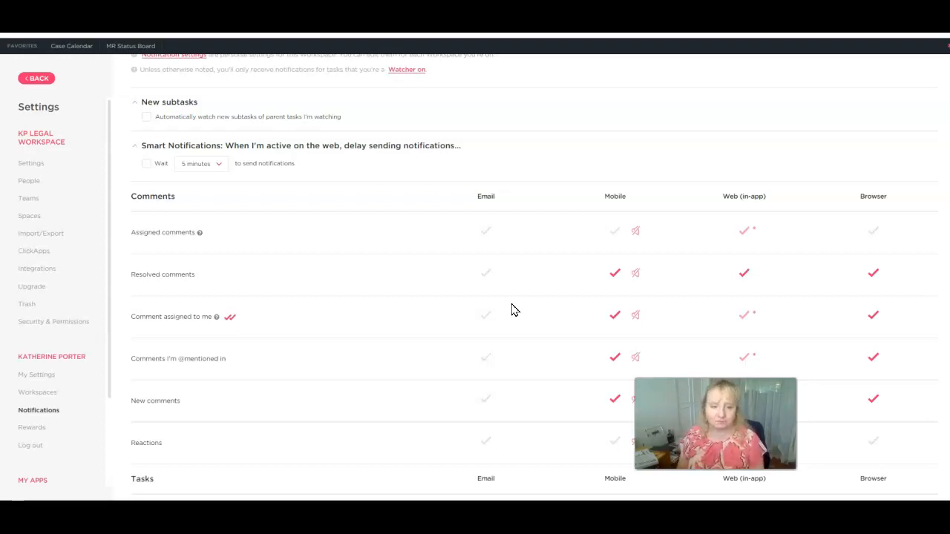
scroll(415, 364, "down", 2)
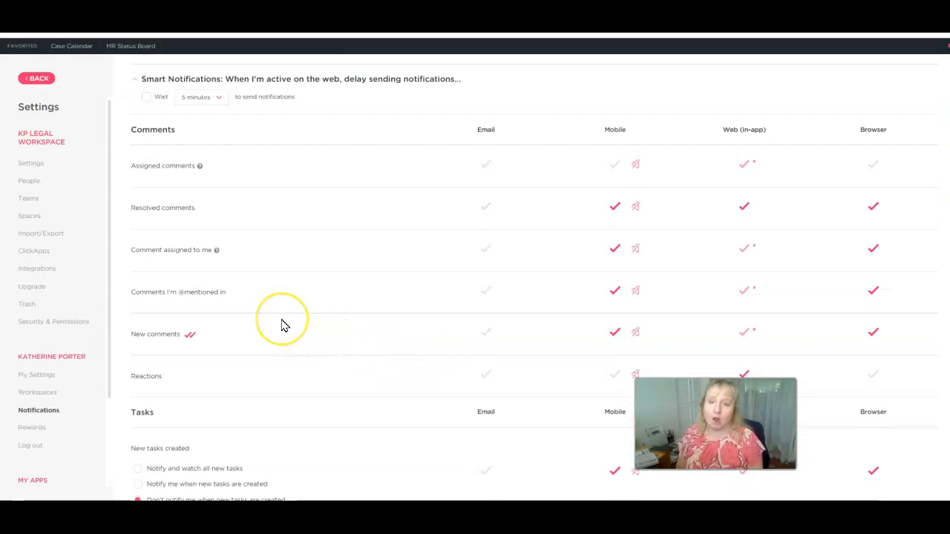
left_click(233, 294)
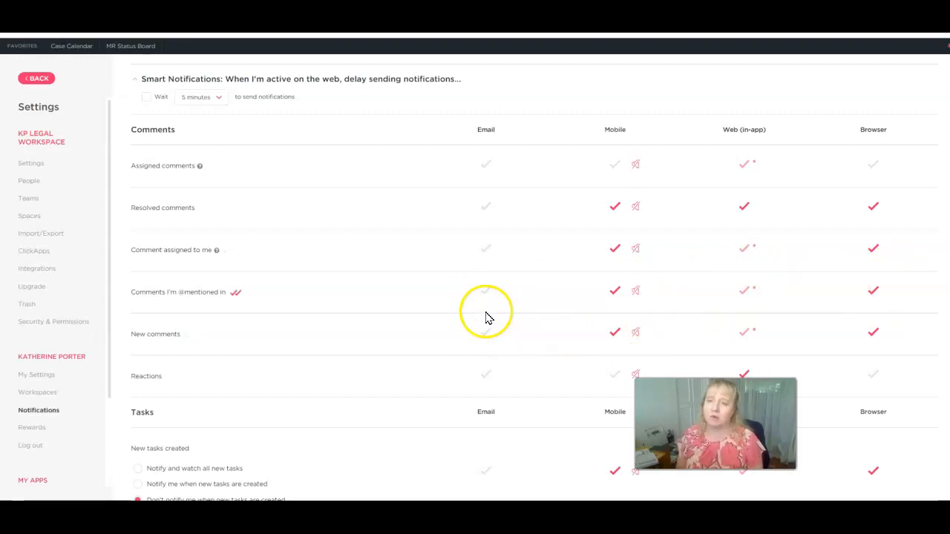
Step: Review the Tasks notification options, from new tasks, assignee and status changes through dependencies, attachments and checklist items
scroll(346, 336, "down", 3)
scroll(346, 337, "down", 1)
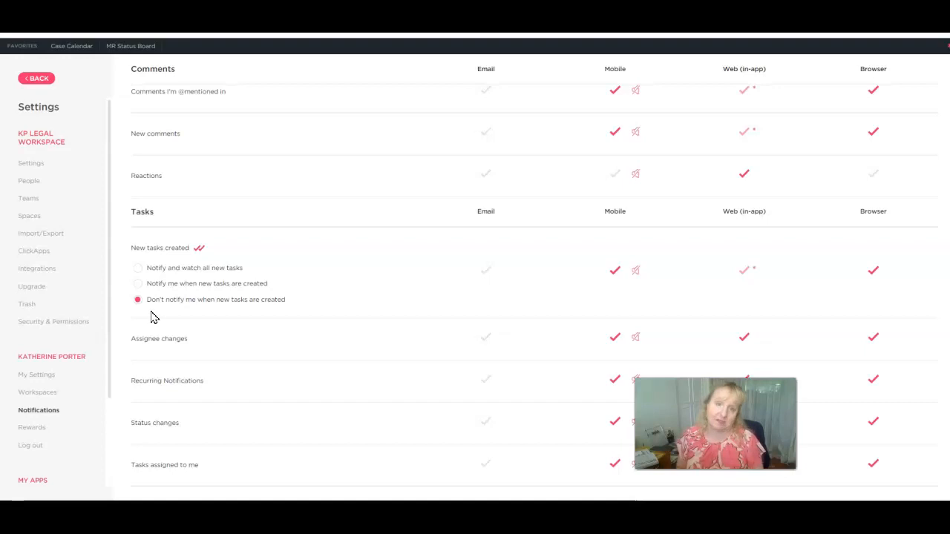
scroll(186, 324, "down", 2)
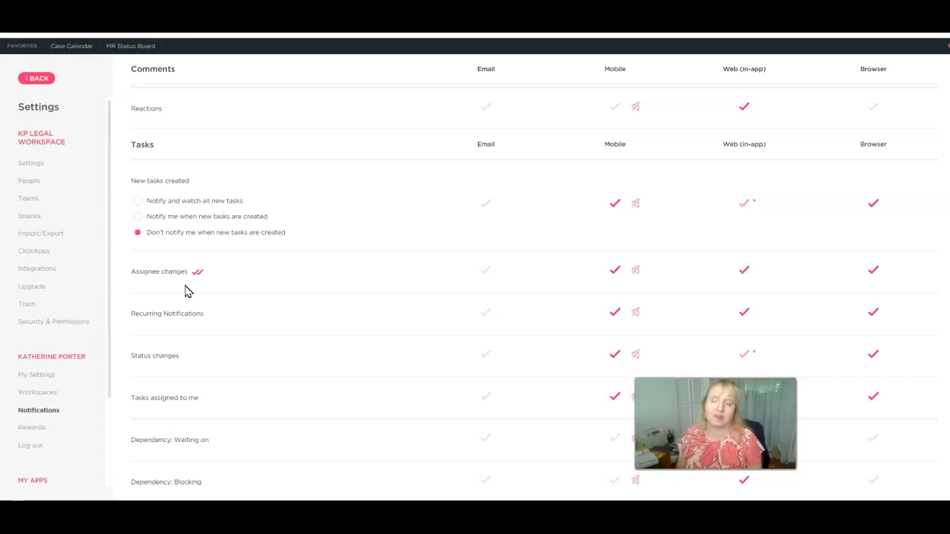
scroll(165, 290, "down", 3)
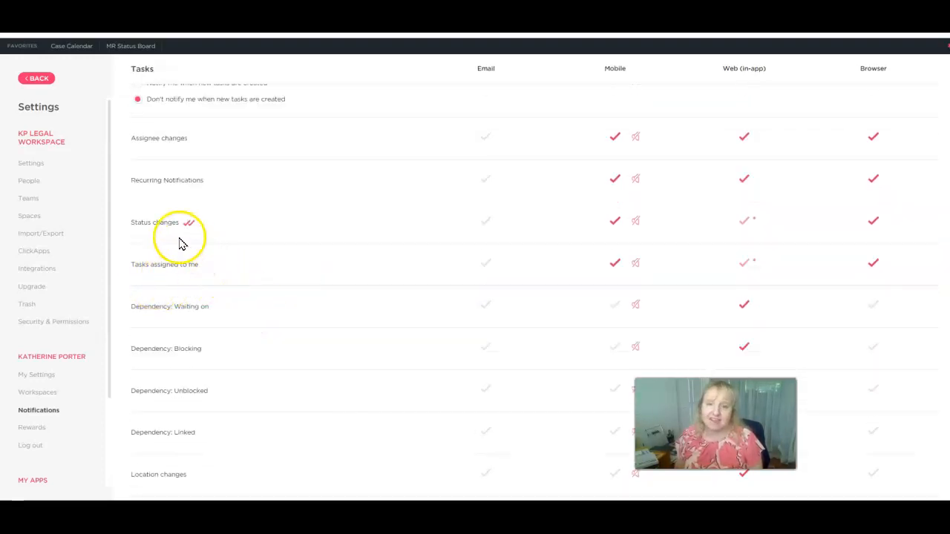
scroll(164, 246, "up", 1)
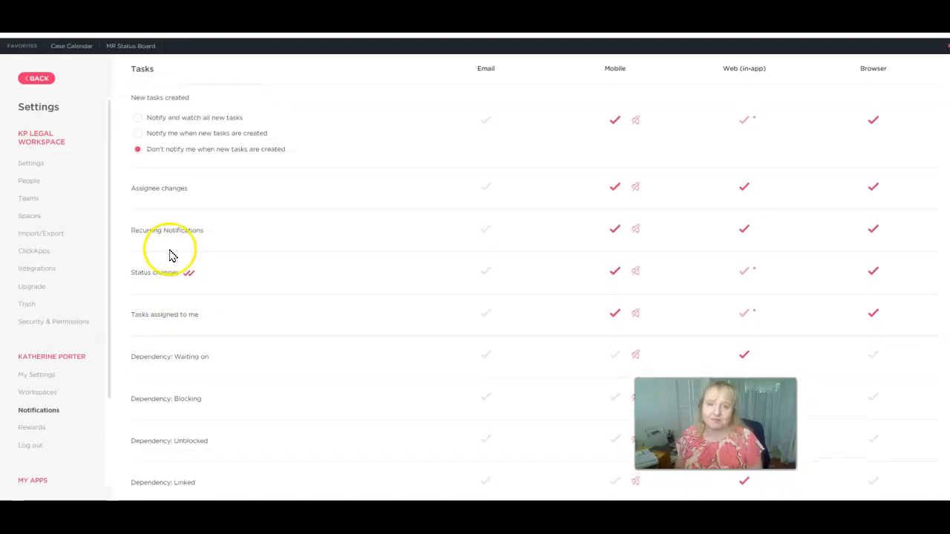
scroll(225, 374, "down", 1)
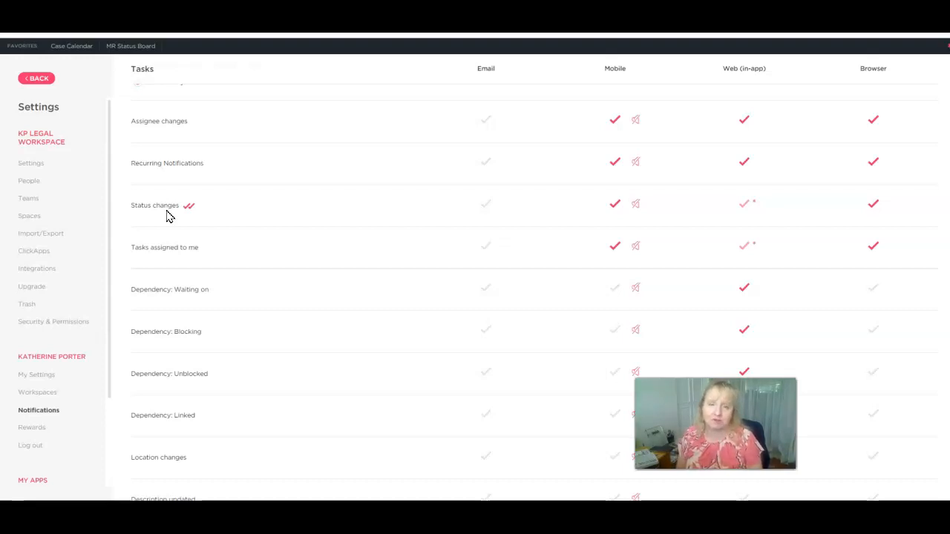
scroll(240, 282, "down", 3)
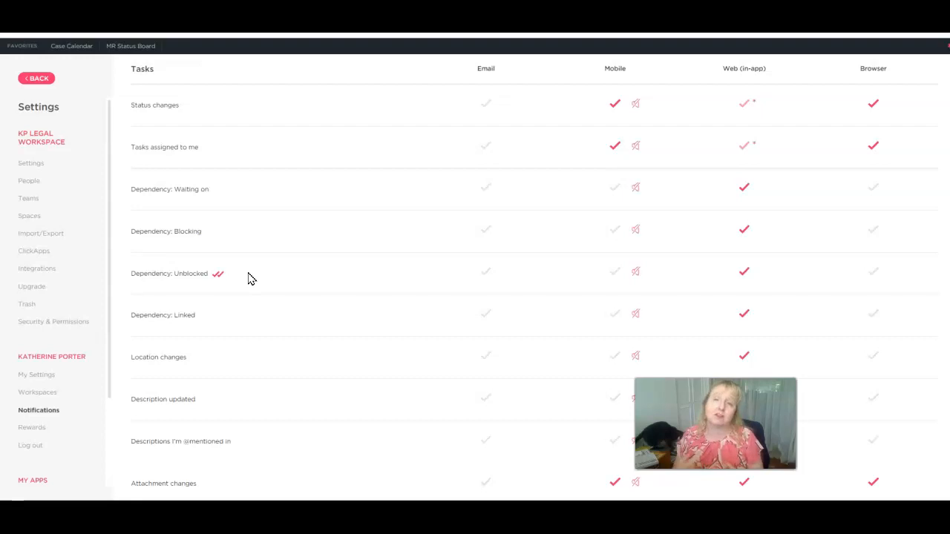
scroll(193, 259, "down", 3)
left_click(147, 234)
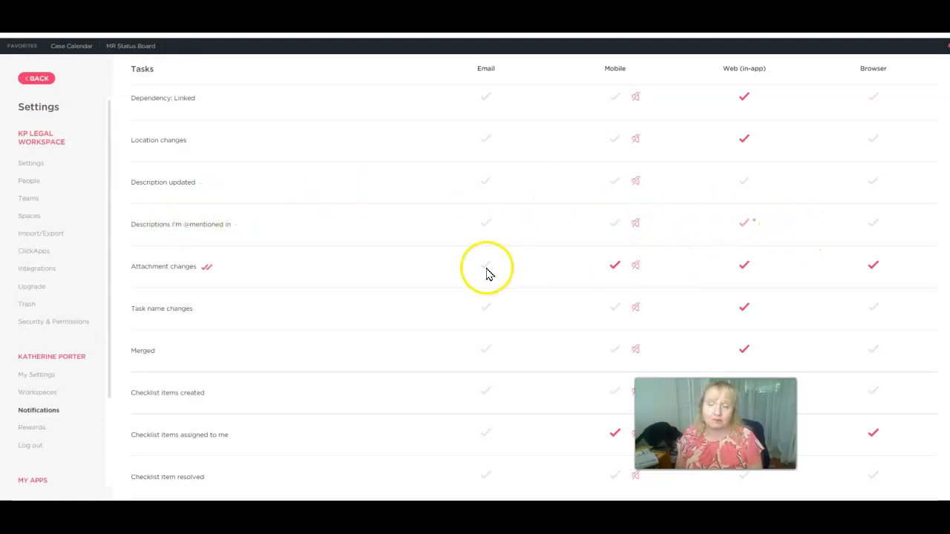
scroll(364, 277, "down", 2)
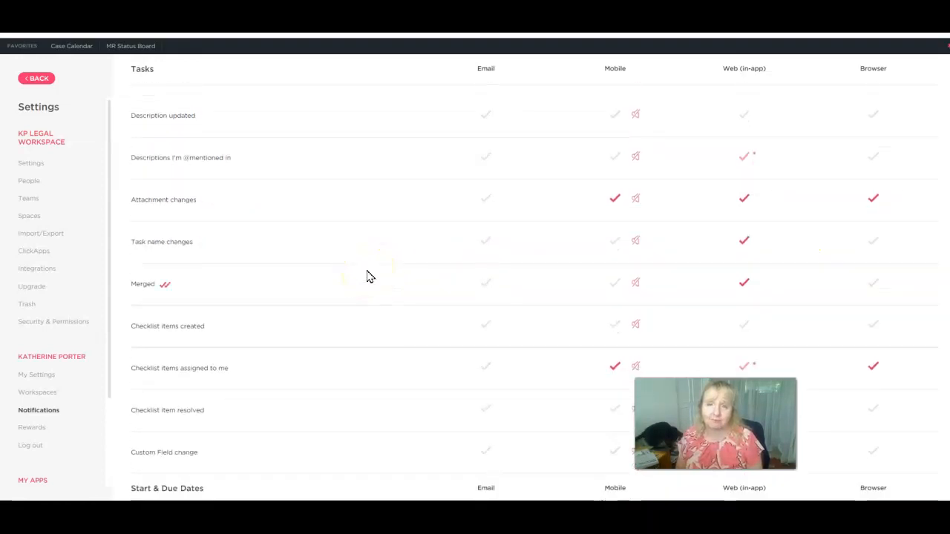
scroll(366, 276, "down", 3)
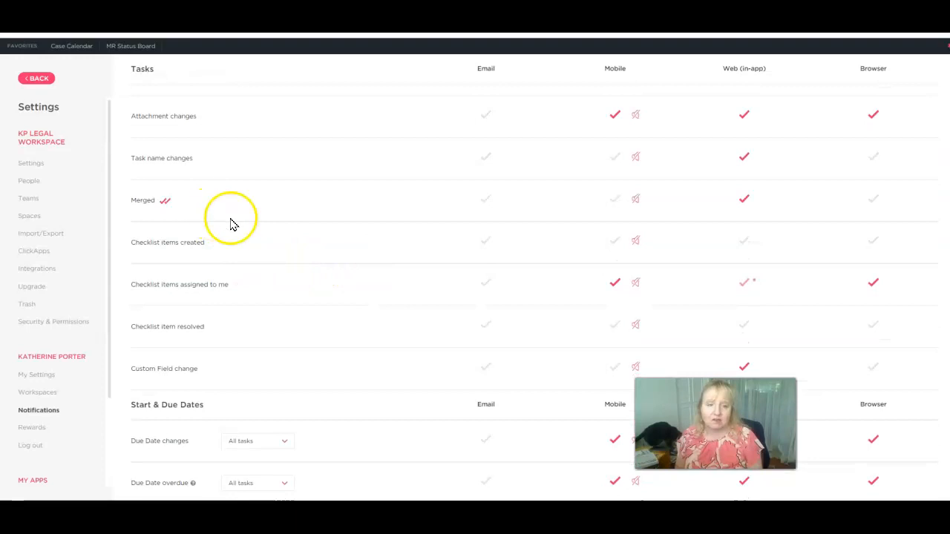
scroll(233, 223, "down", 1)
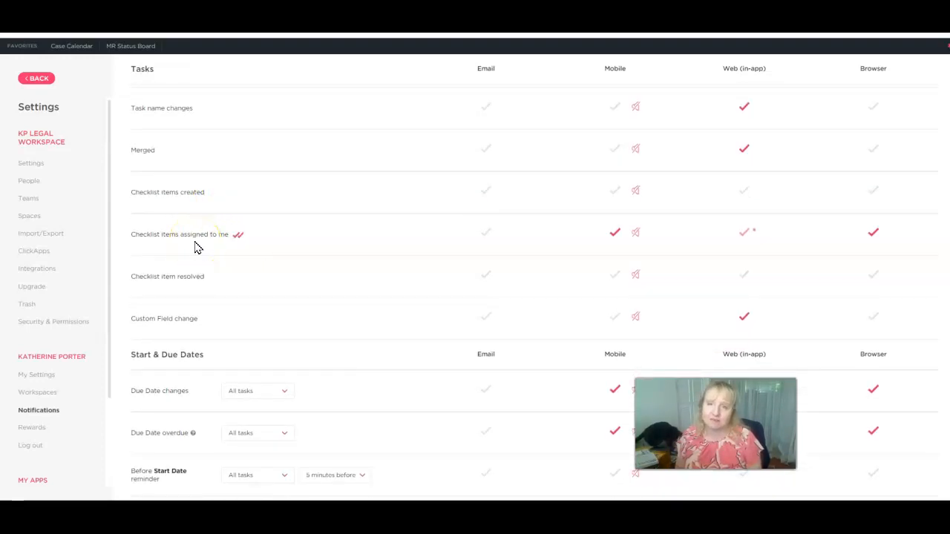
Step: Examine the Start & Due Dates notification options, including the task scope for Due Date changes, the reminders and the daily summary email
scroll(222, 260, "down", 6)
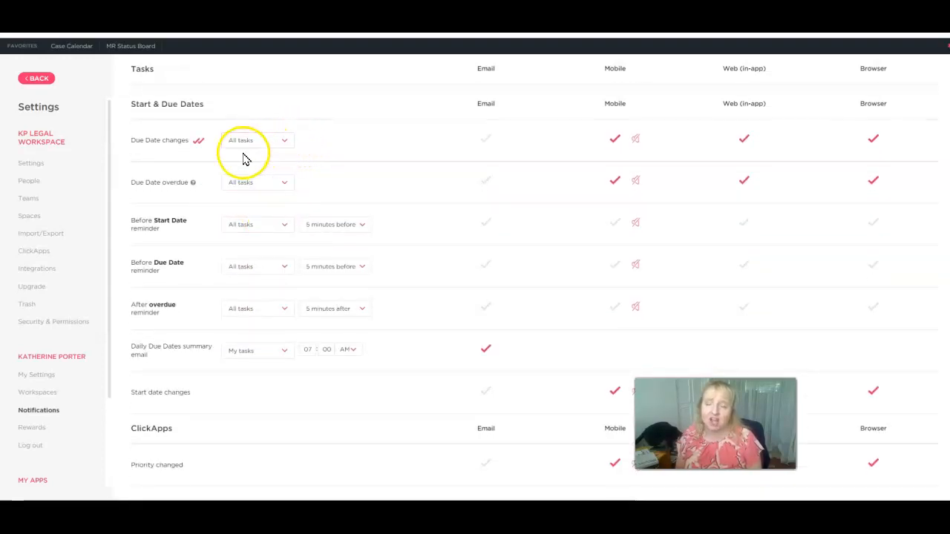
left_click(287, 143)
left_click(268, 177)
left_click(356, 130)
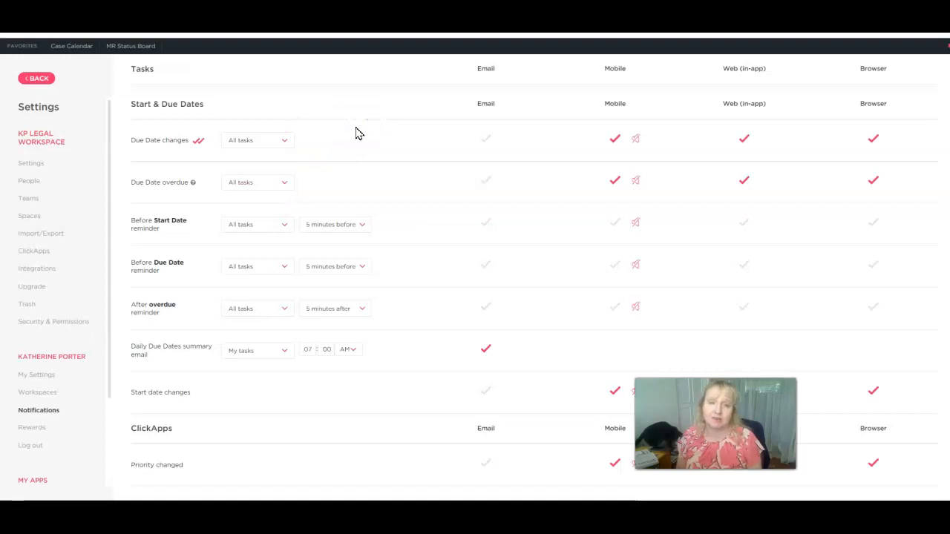
scroll(374, 142, "down", 1)
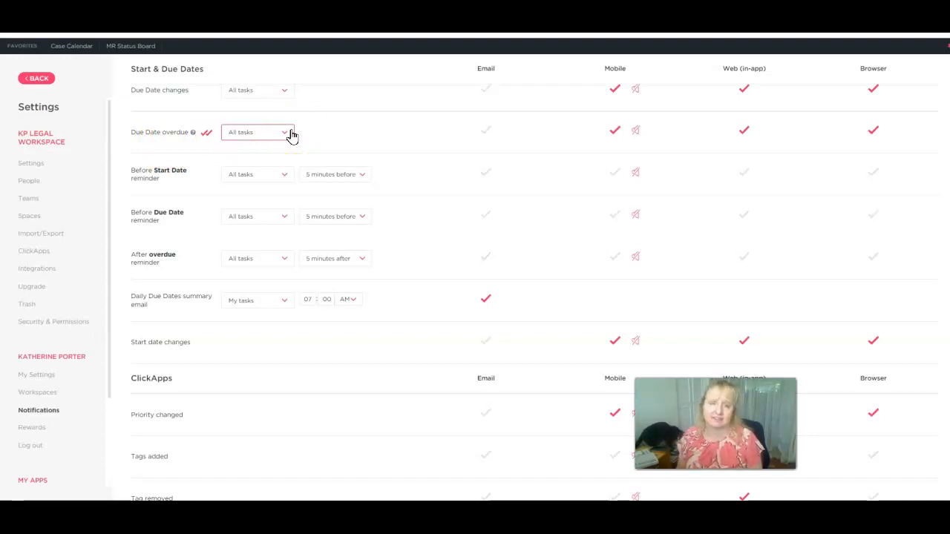
scroll(291, 134, "down", 1)
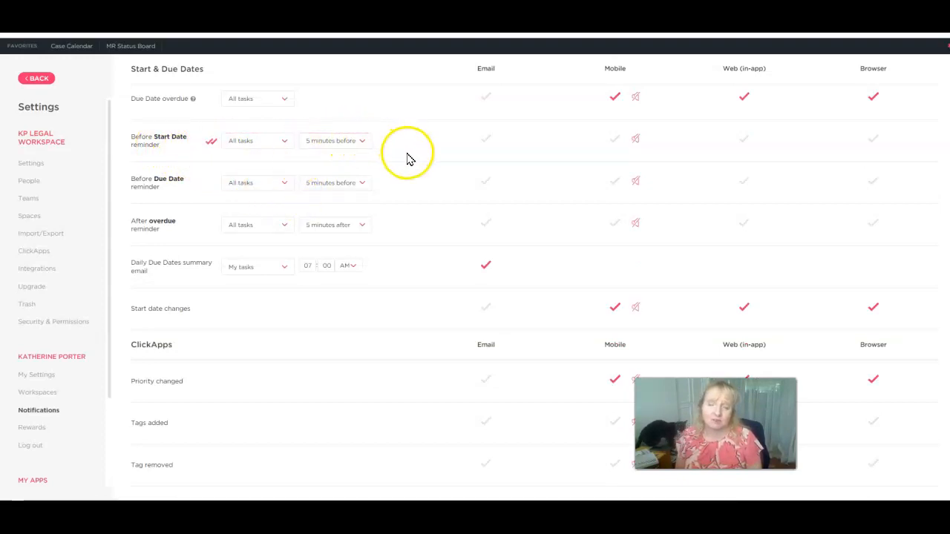
scroll(301, 306, "down", 1)
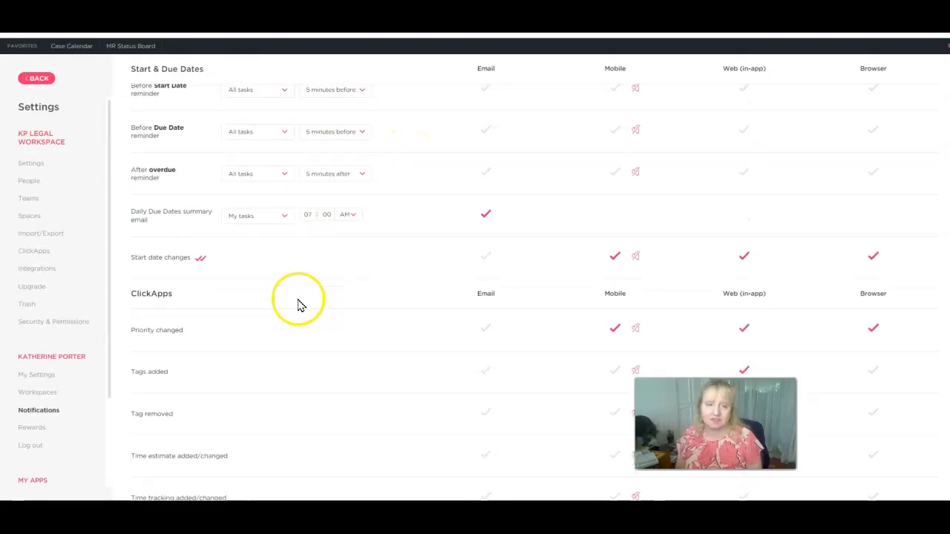
scroll(299, 304, "down", 1)
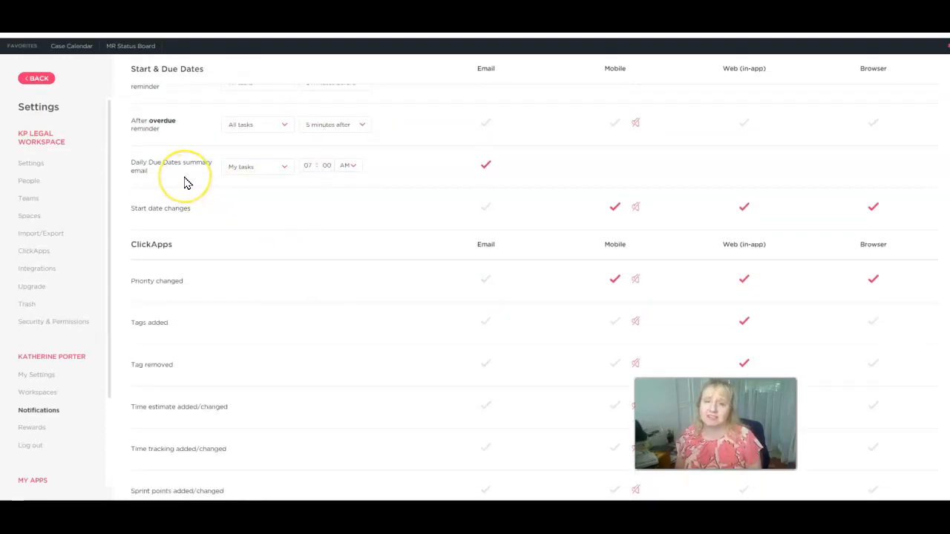
Step: Review the ClickApps and Integrations notification options, from priority, tags and time tracking through ClickBot, GitHub, GitLab and Bitbucket
scroll(296, 370, "down", 1)
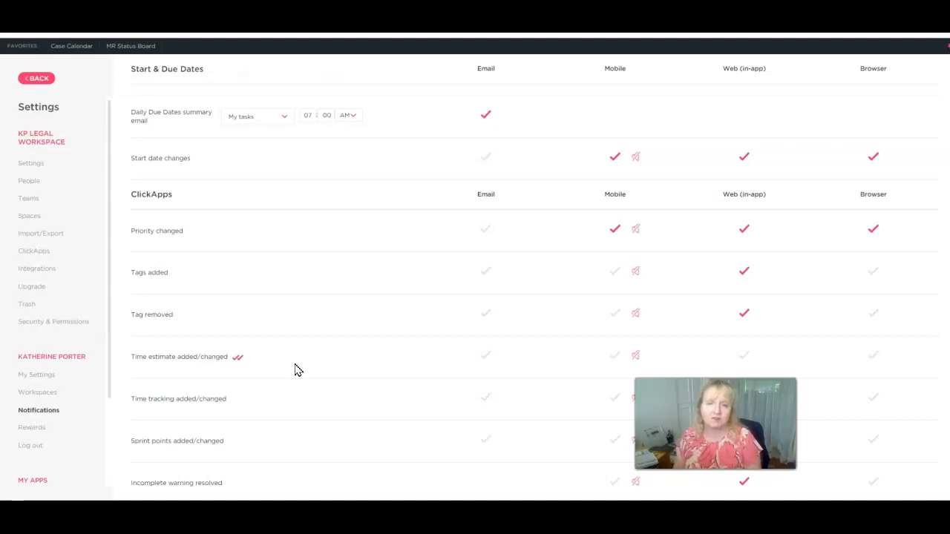
scroll(295, 369, "down", 2)
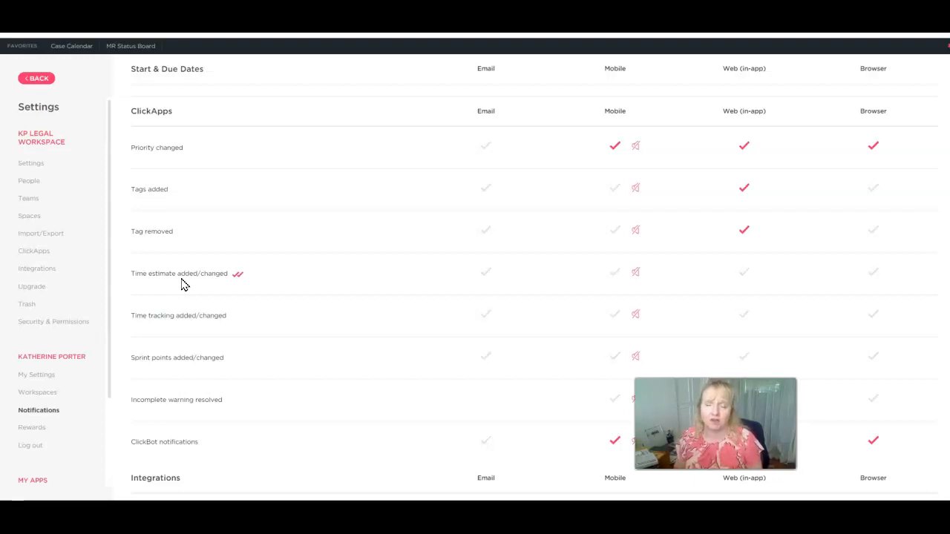
scroll(232, 302, "down", 2)
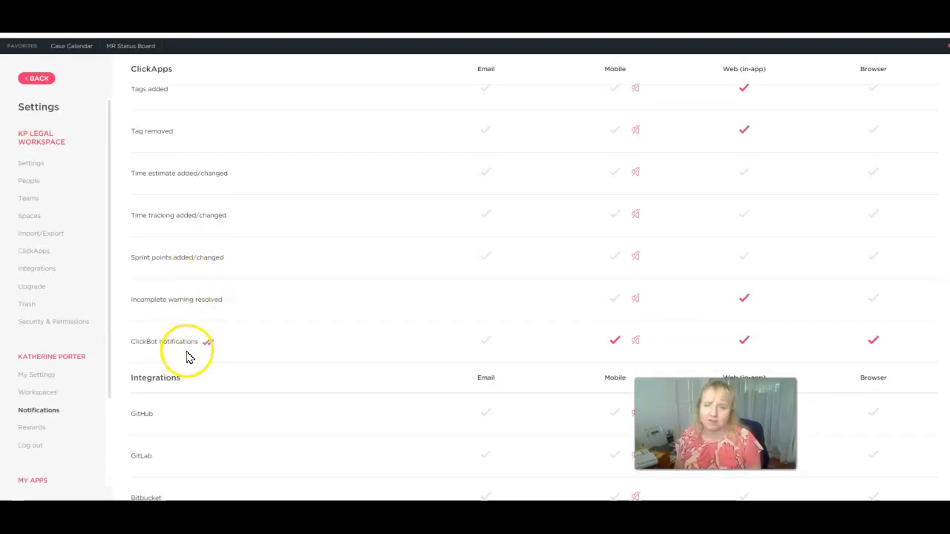
scroll(189, 349, "down", 1)
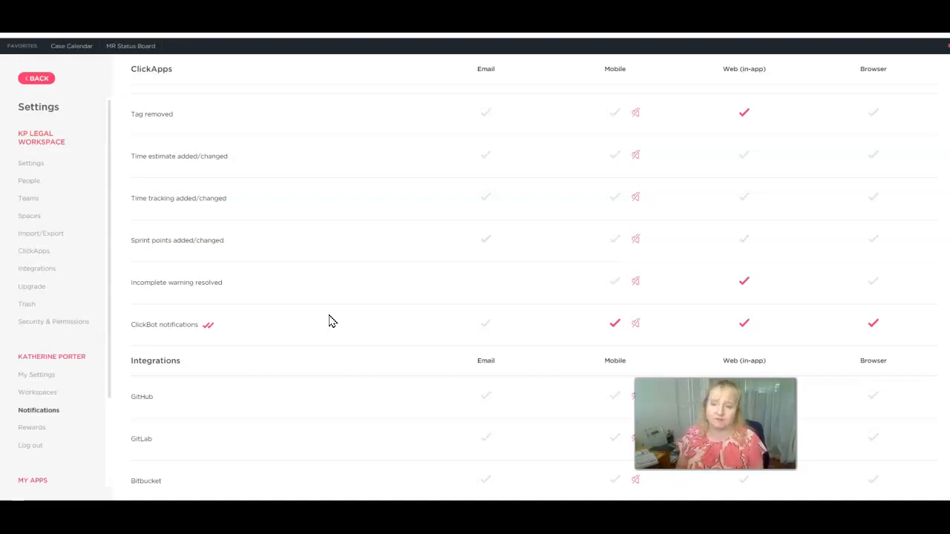
scroll(326, 324, "down", 4)
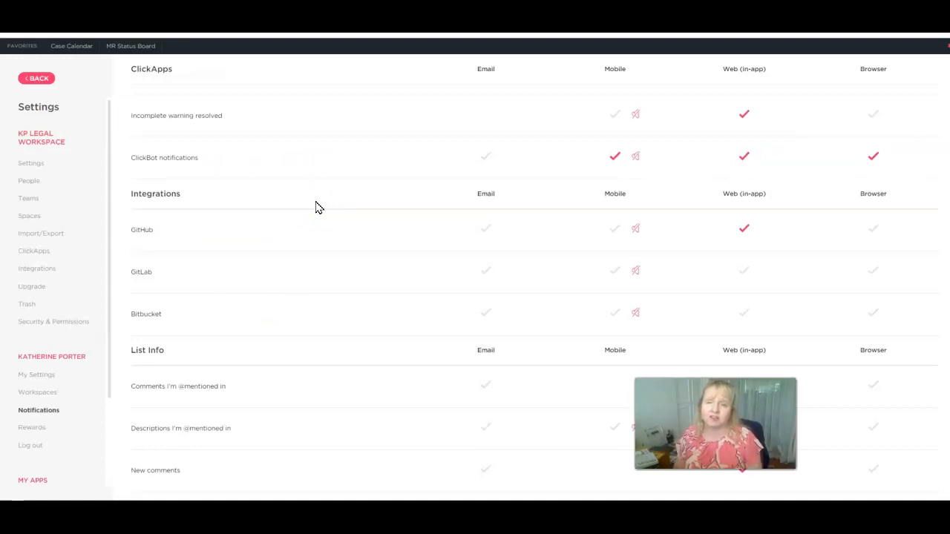
scroll(265, 273, "down", 1)
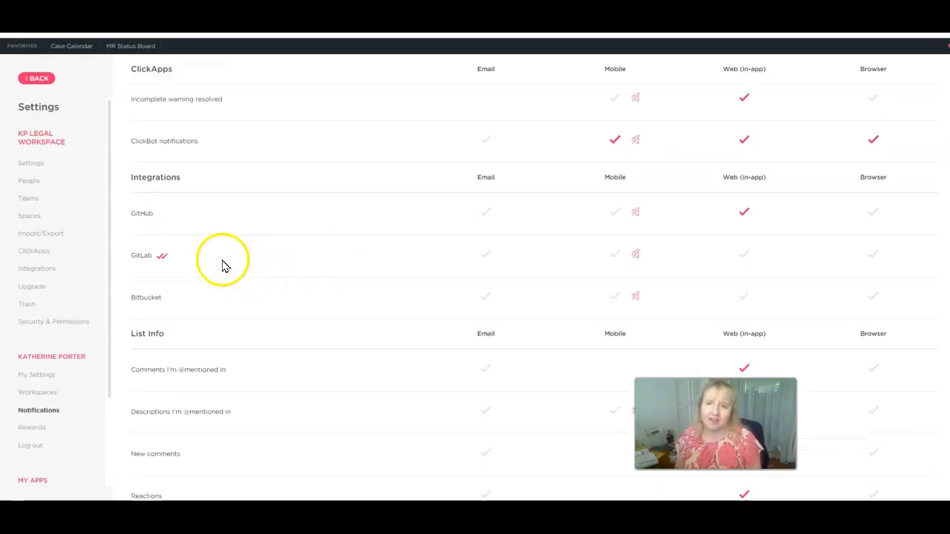
scroll(242, 326, "down", 4)
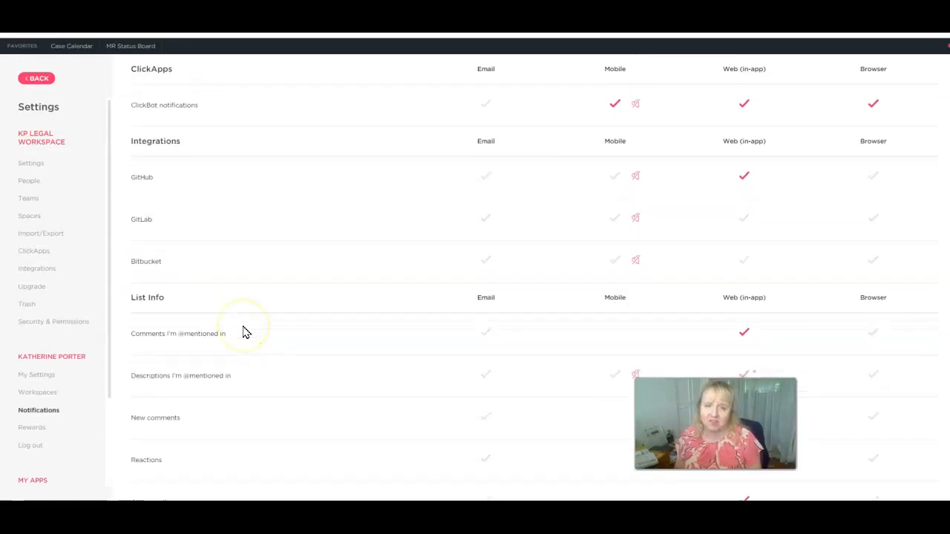
Step: Examine the notification options for List Info and Chat views, continuing through Inbox reminders and Sharing to the Docs section
scroll(281, 314, "down", 2)
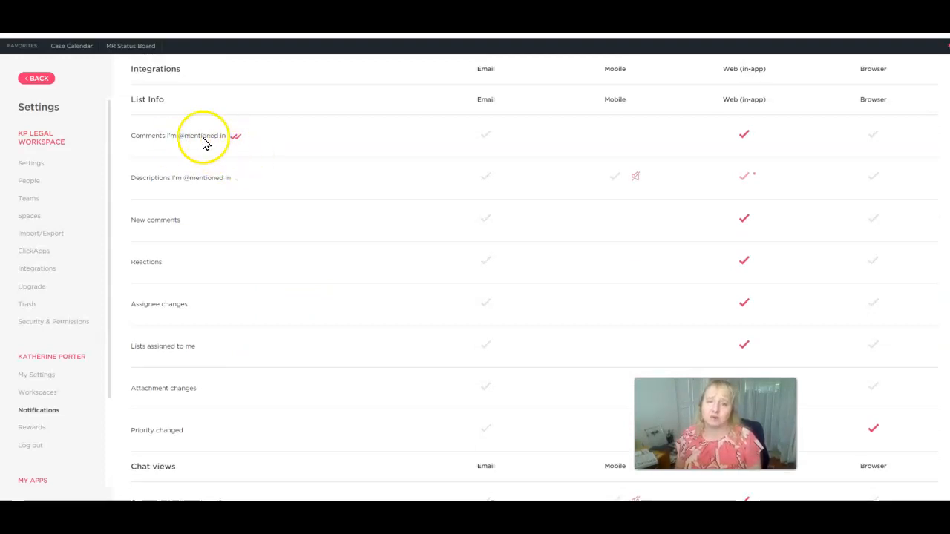
scroll(191, 223, "down", 1)
scroll(221, 231, "down", 3)
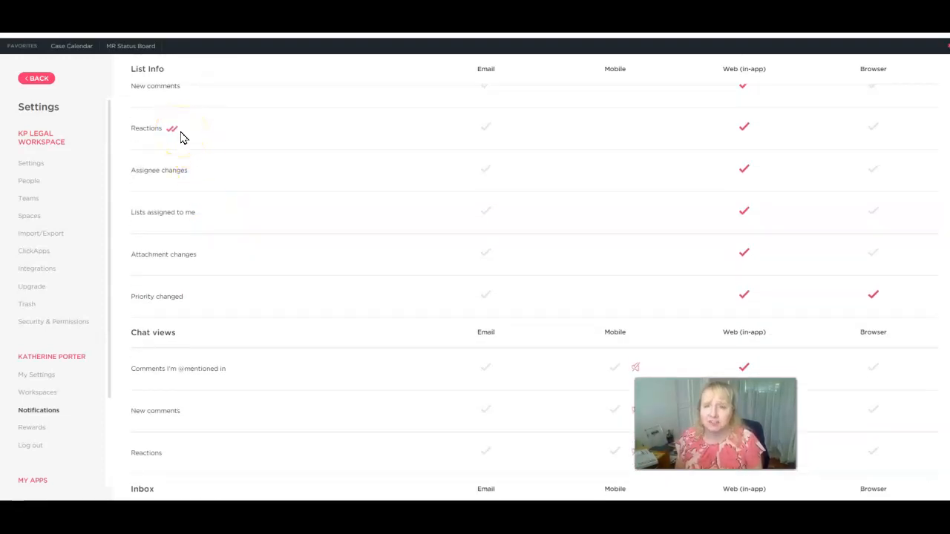
scroll(208, 204, "down", 1)
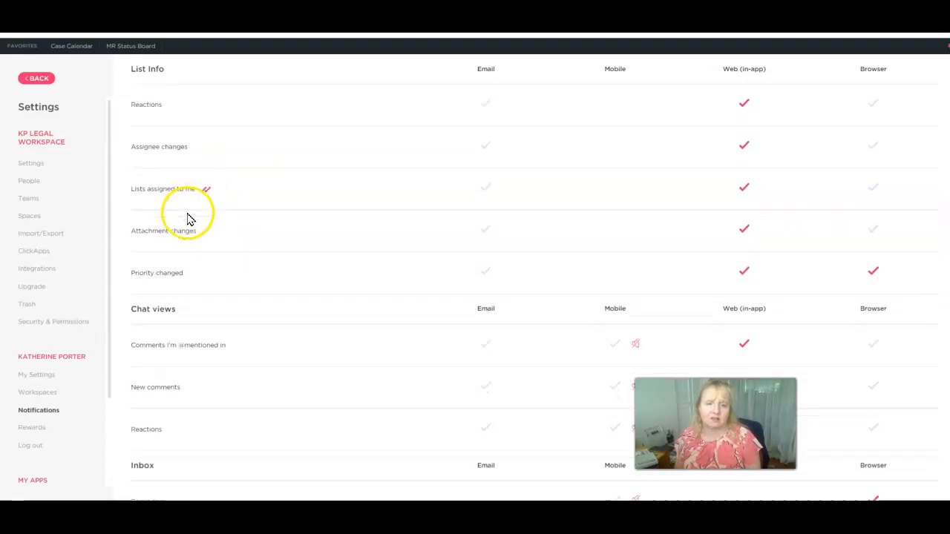
scroll(187, 219, "down", 2)
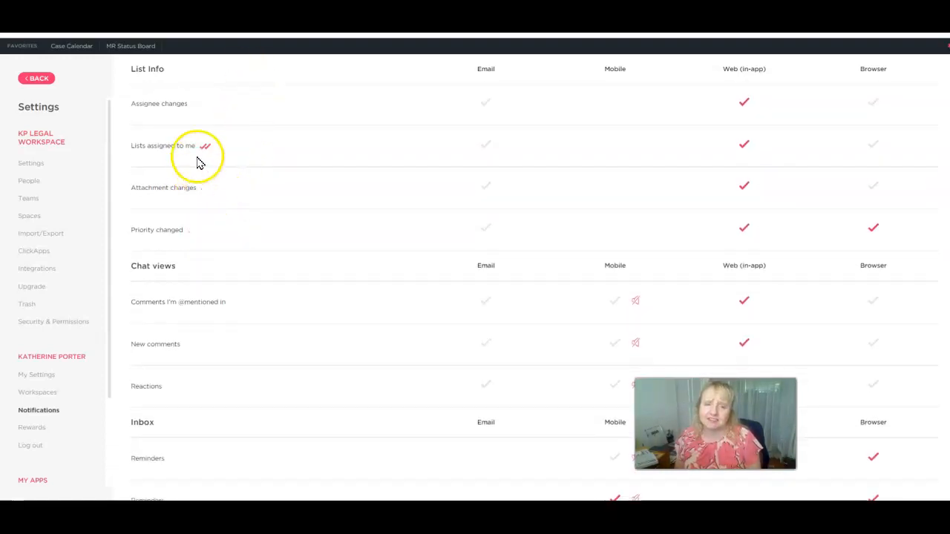
scroll(268, 258, "down", 1)
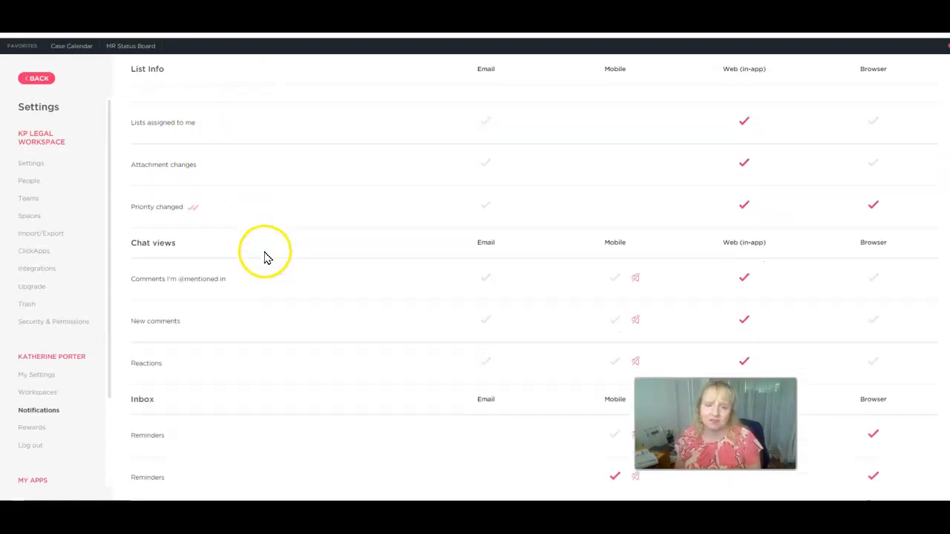
scroll(238, 237, "down", 3)
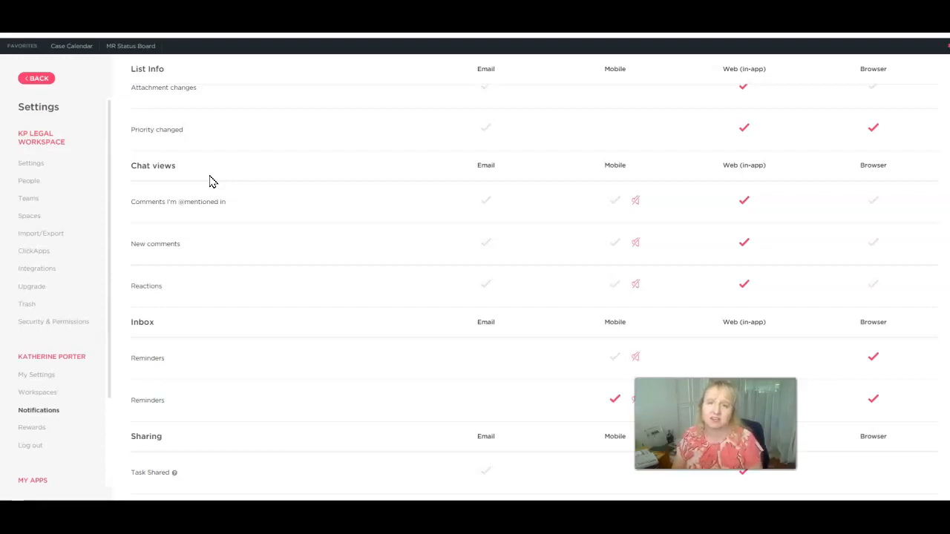
scroll(210, 182, "down", 3)
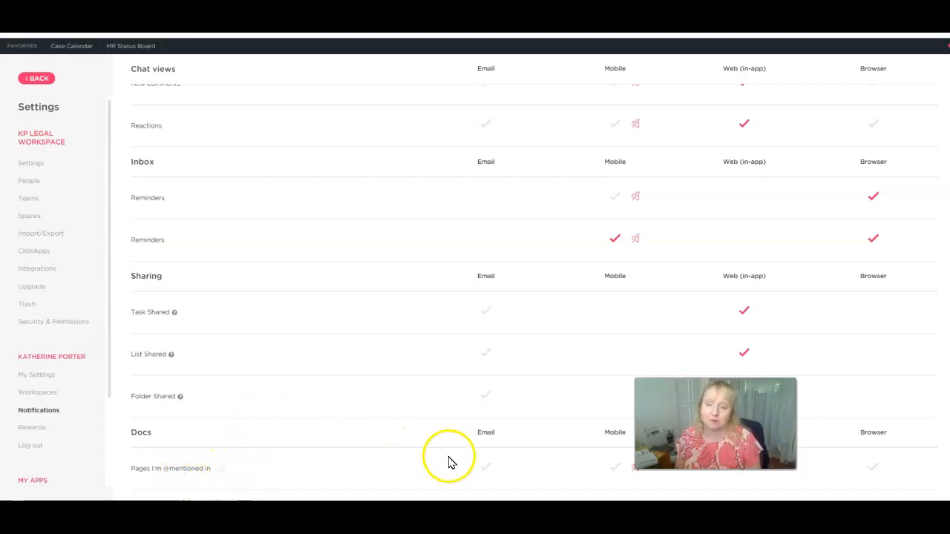
left_click(220, 470)
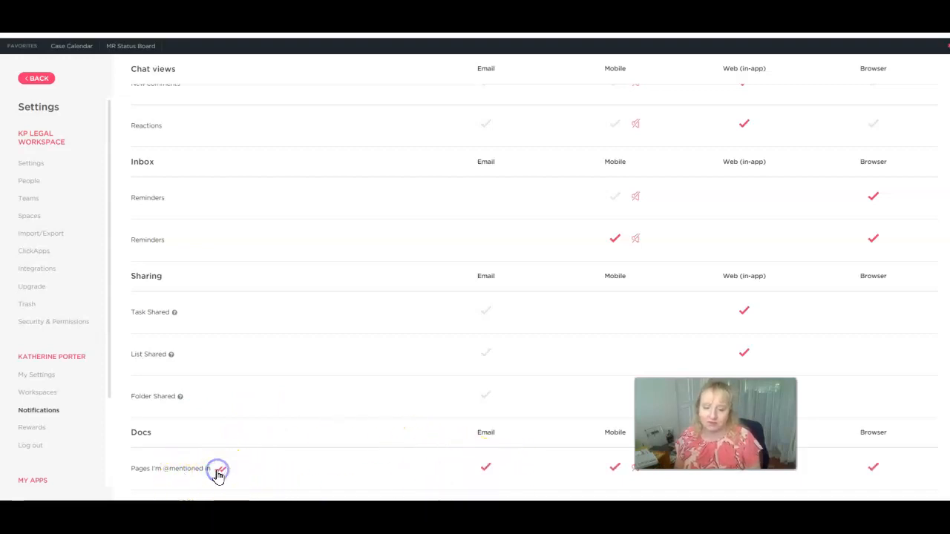
left_click(221, 470)
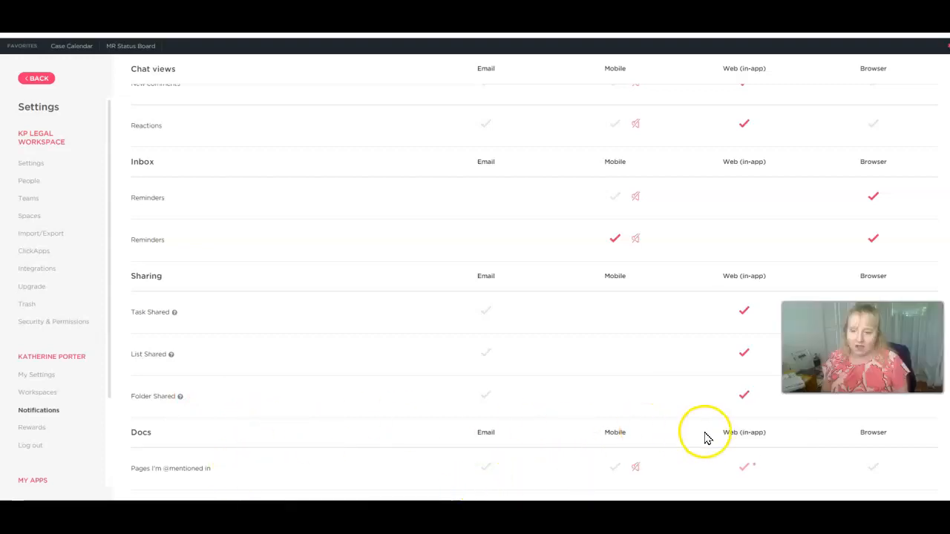
left_click(757, 468)
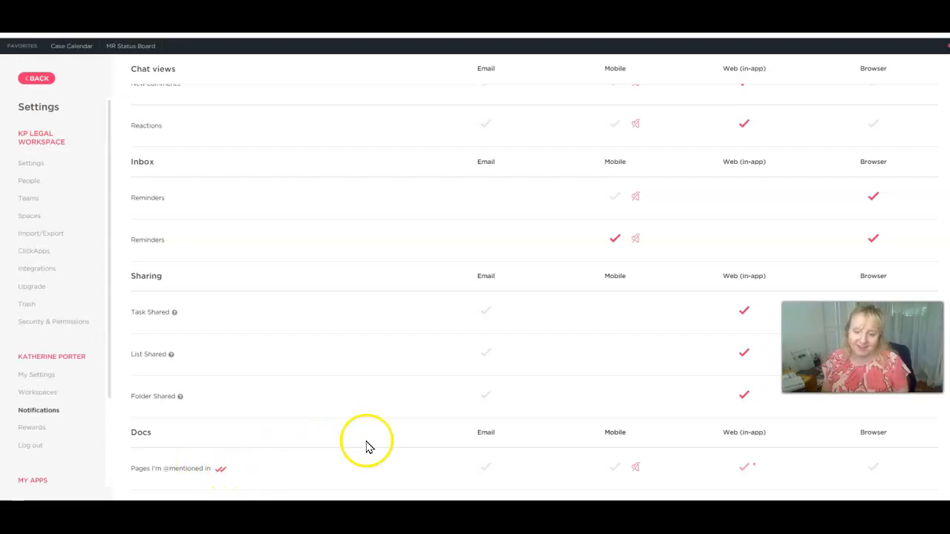
left_click(220, 479)
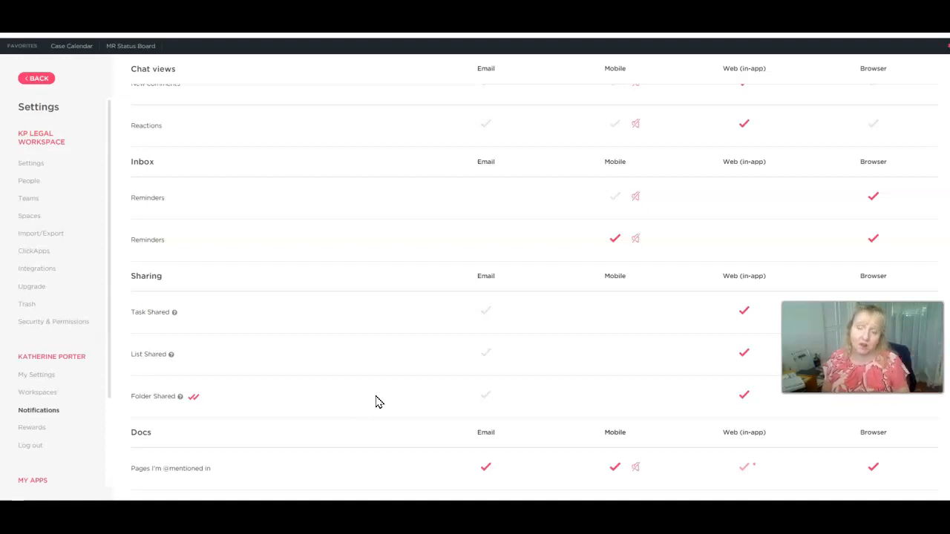
left_click(221, 473)
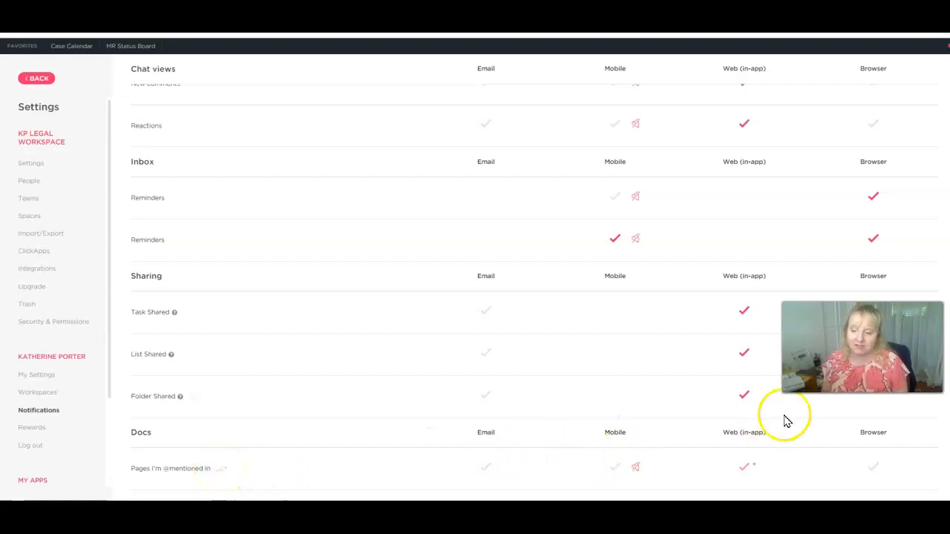
left_click(873, 471)
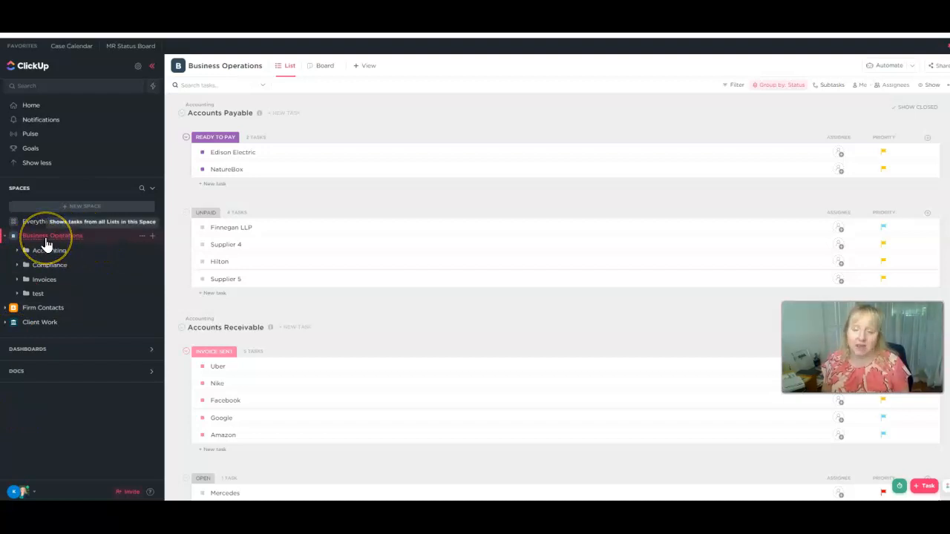
Step: Create a list in the Business Operations space, named with the owner's first name followed by "Routine tasks"
left_click(152, 240)
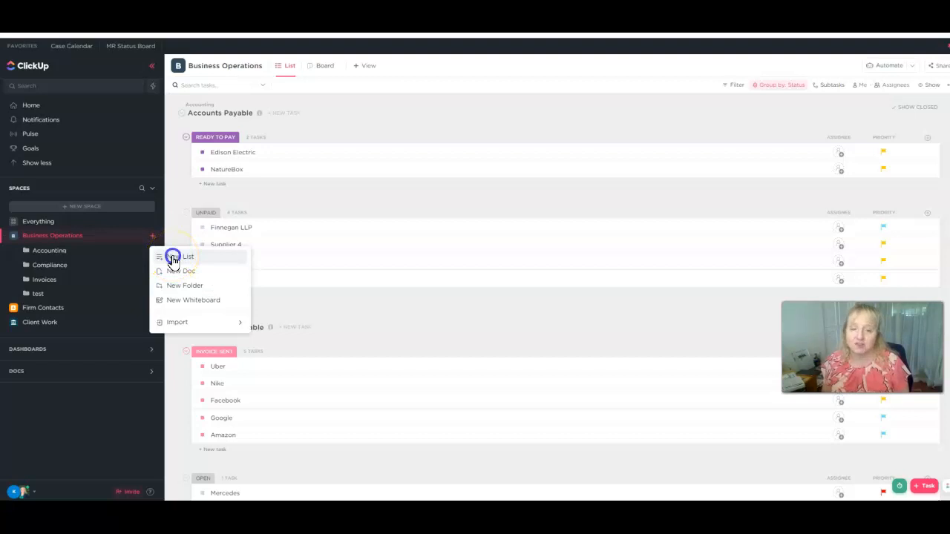
left_click(173, 257)
type("Kathy's ")
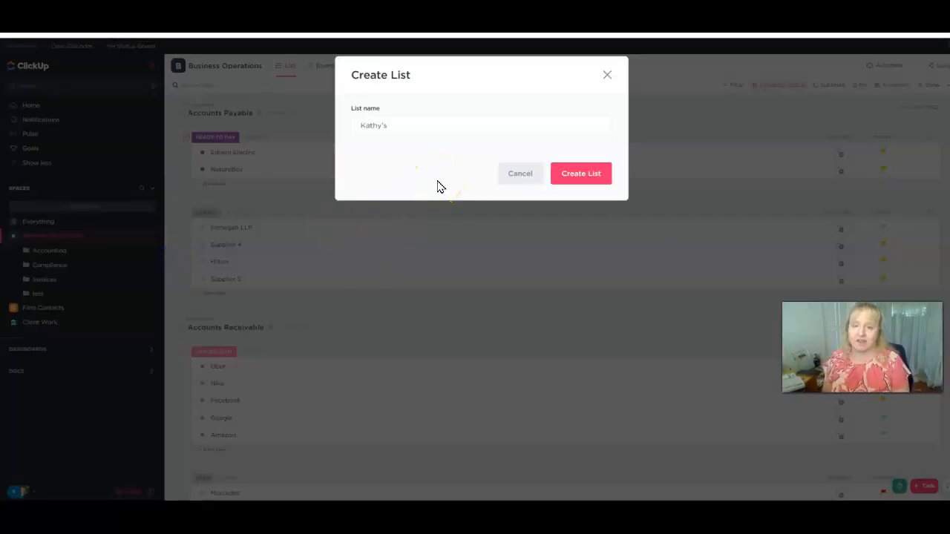
type("Routine tasks")
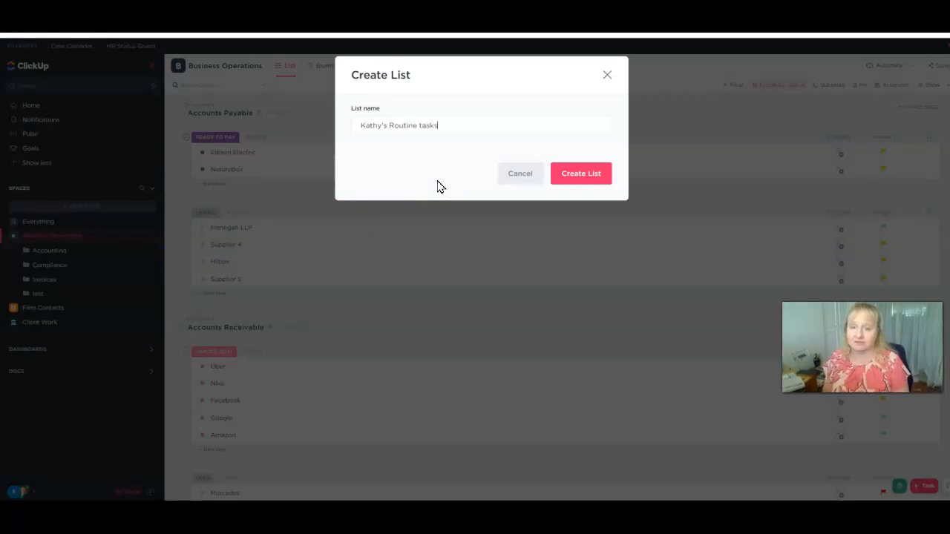
left_click(586, 177)
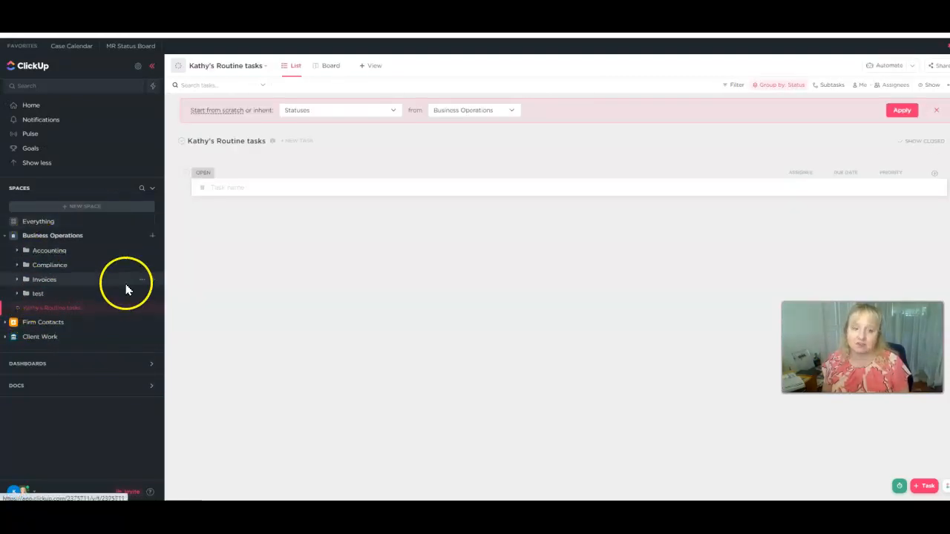
Step: Make the new Routine tasks list private and apply the statuses inherited from Business Operations
left_click(155, 309)
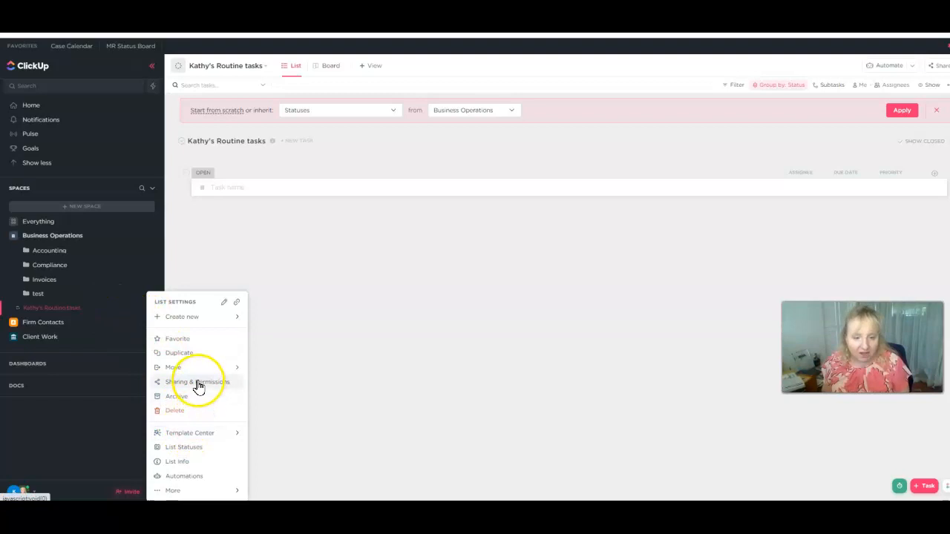
left_click(198, 383)
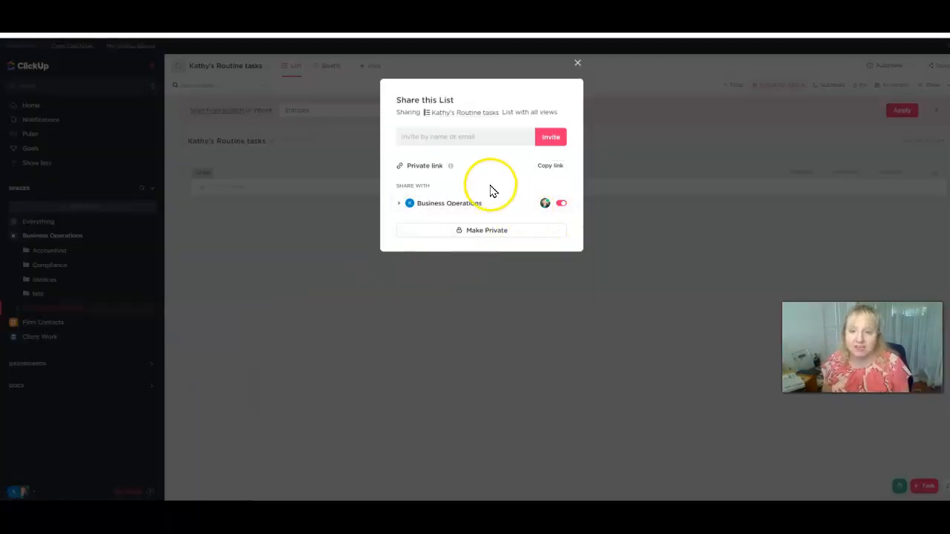
left_click(486, 232)
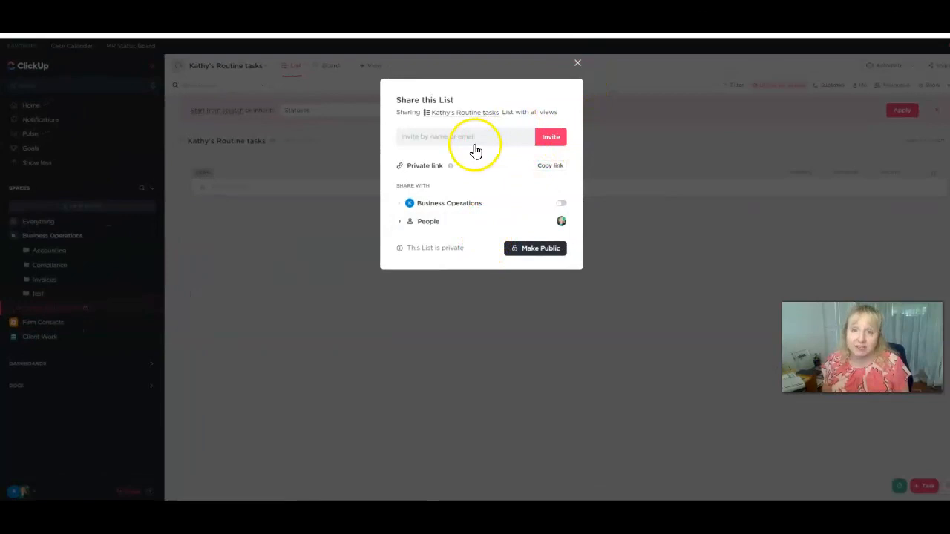
left_click(576, 64)
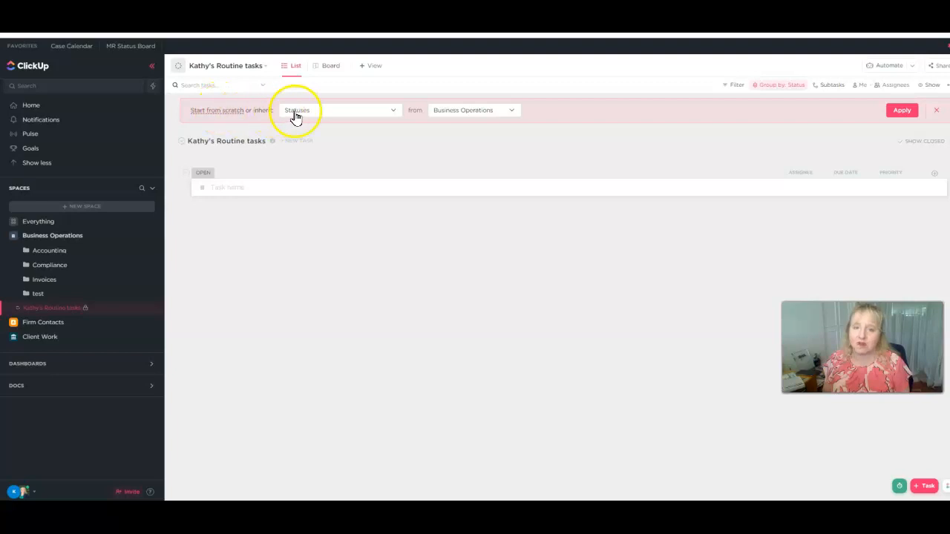
left_click(896, 112)
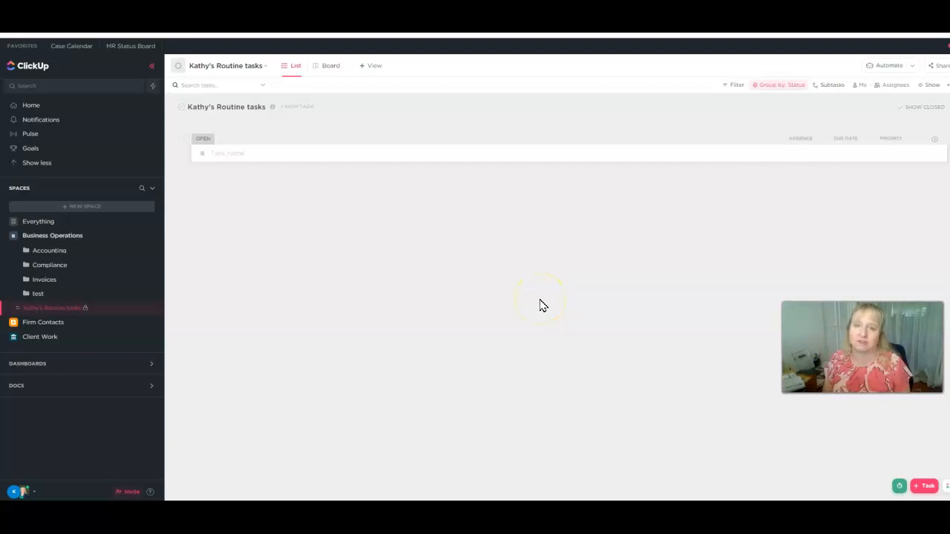
Step: Add a task named "Enter time" to the Routine tasks list
left_click(260, 154)
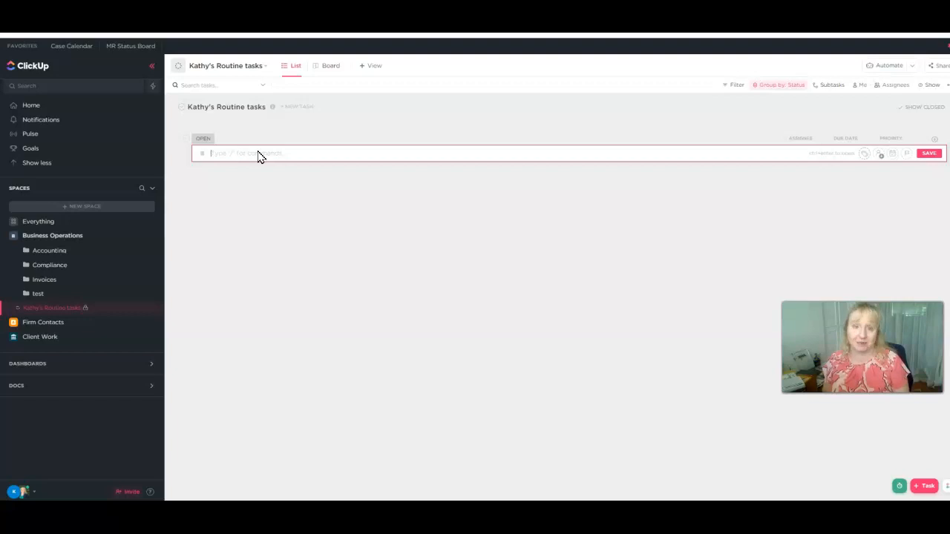
type("Enter time")
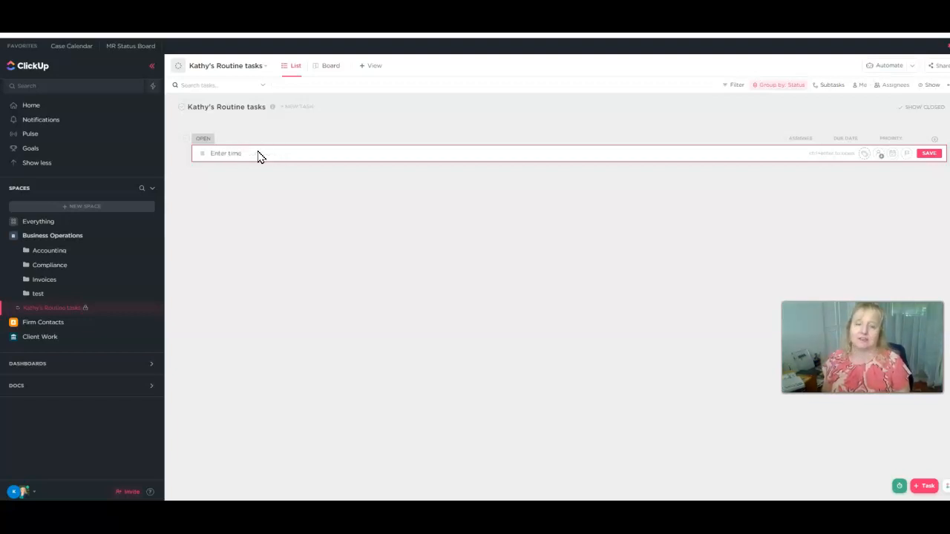
key("Return")
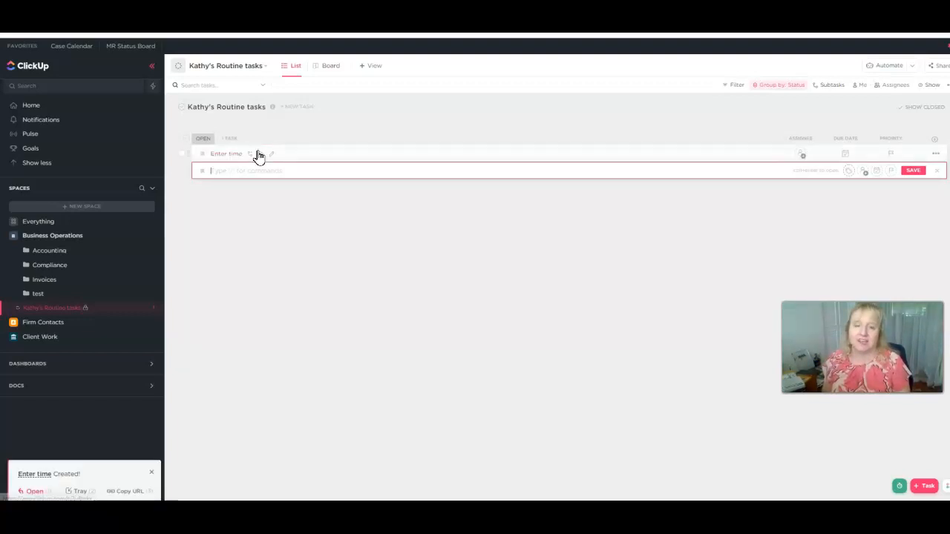
Step: Assign the Enter time task to yourself and set its due date to today
left_click(213, 158)
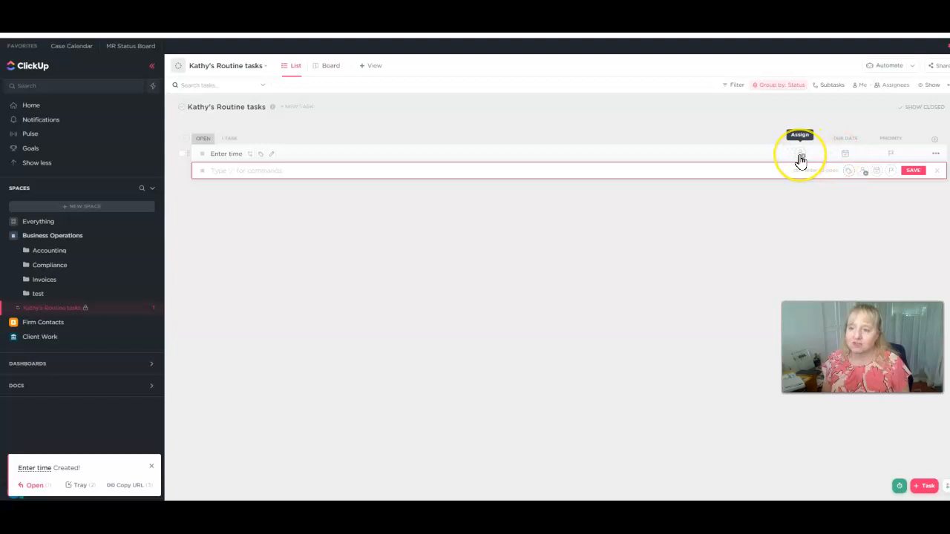
left_click(800, 158)
left_click(816, 207)
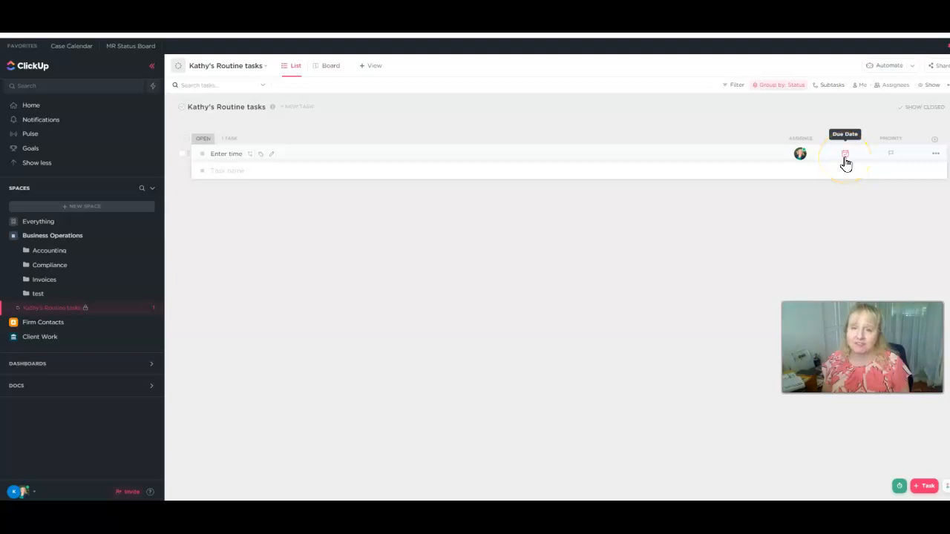
left_click(847, 159)
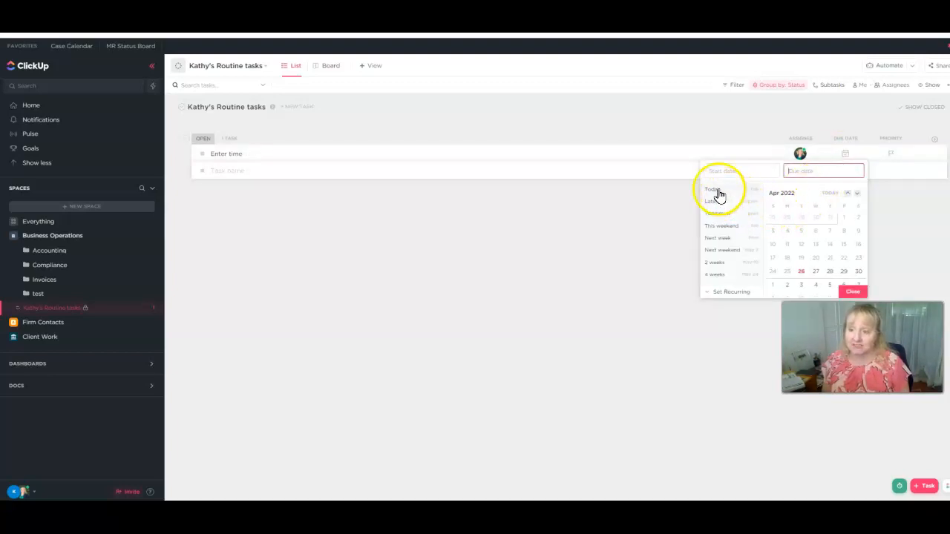
left_click(717, 191)
Step: Make the Enter time task recur daily when closed, and change its status to Closed
left_click(840, 155)
left_click(731, 291)
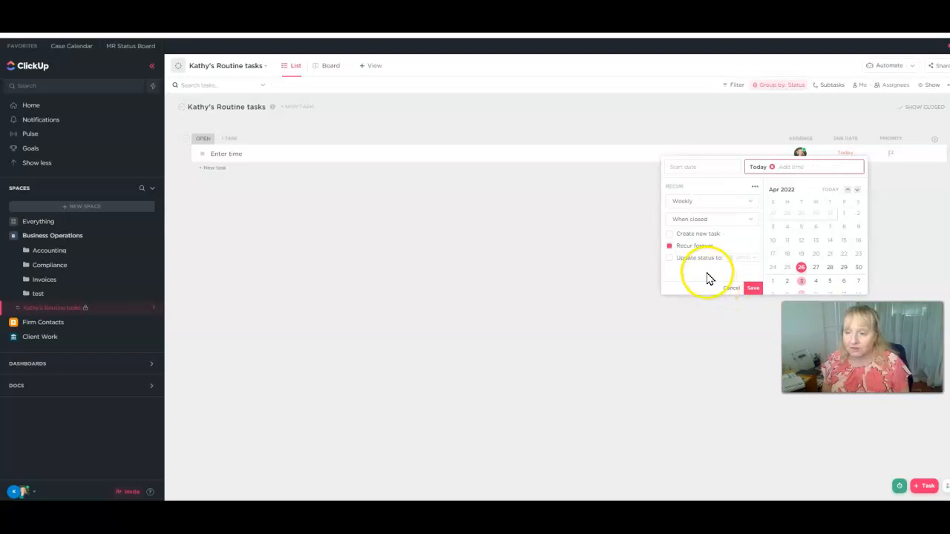
left_click(703, 202)
left_click(685, 224)
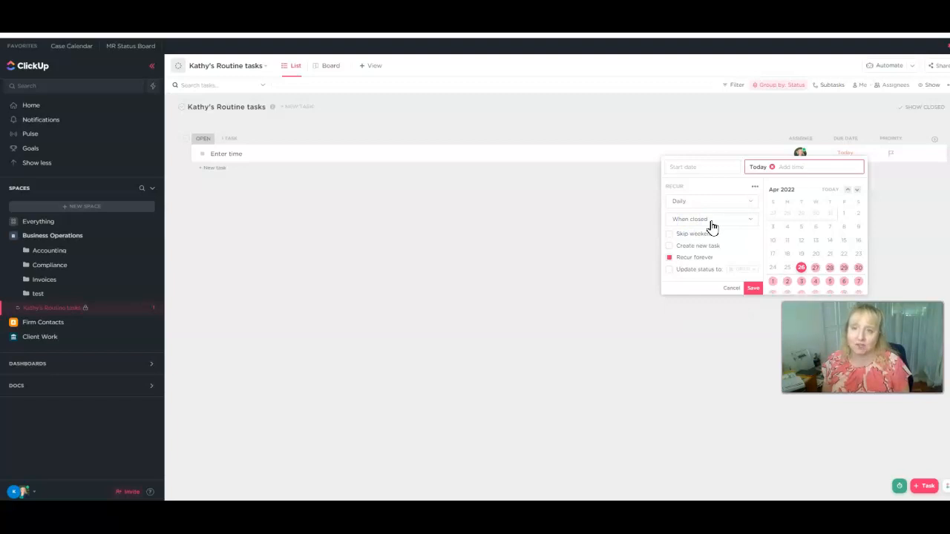
left_click(752, 290)
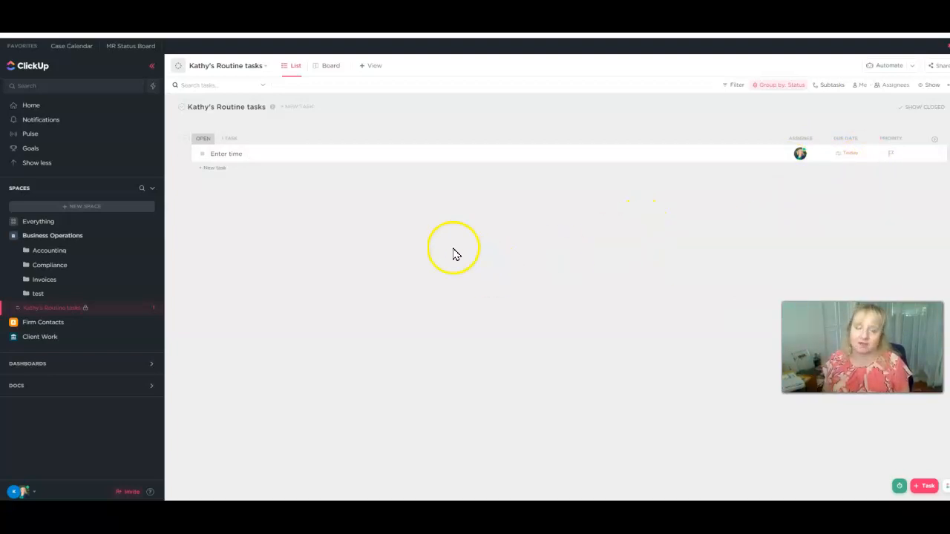
left_click(203, 153)
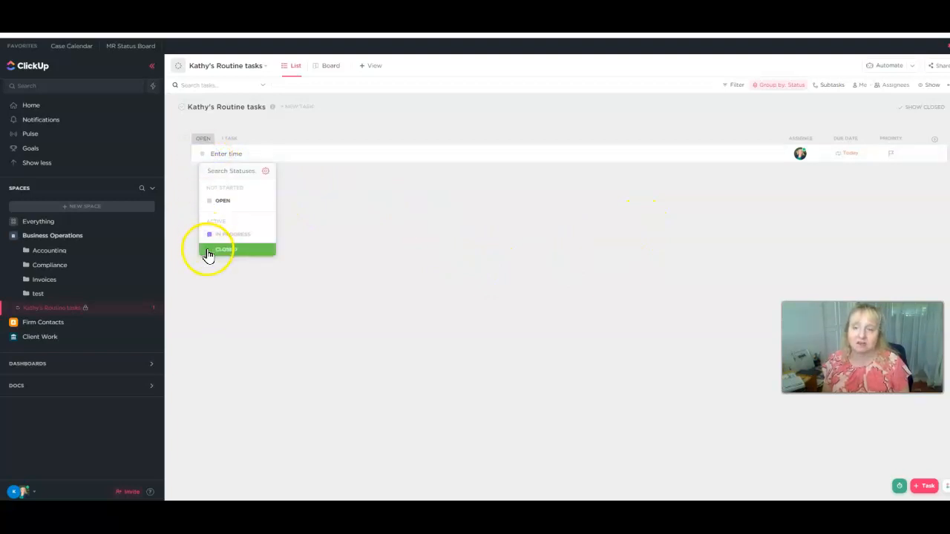
left_click(209, 252)
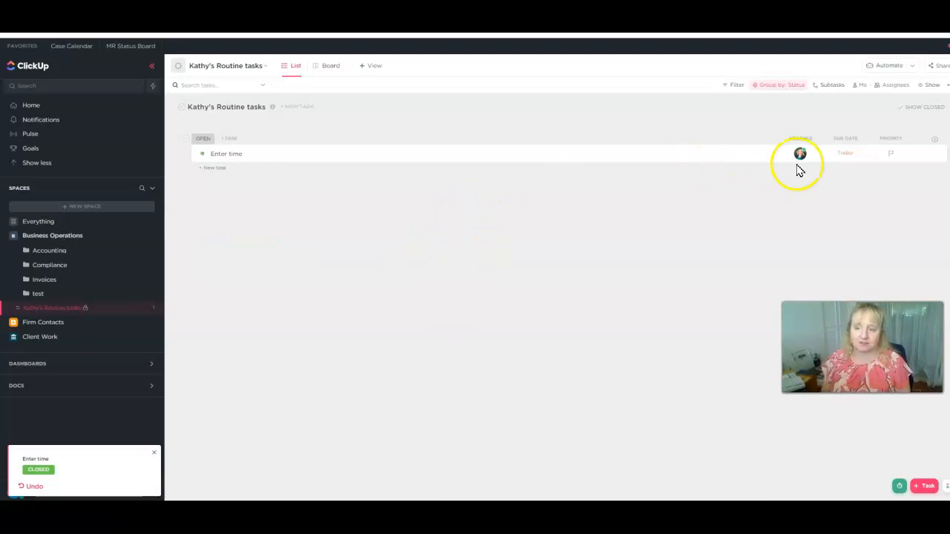
Step: Start a new task named "Review client bills for previous month" and assign it to yourself
left_click(214, 173)
type("Rev")
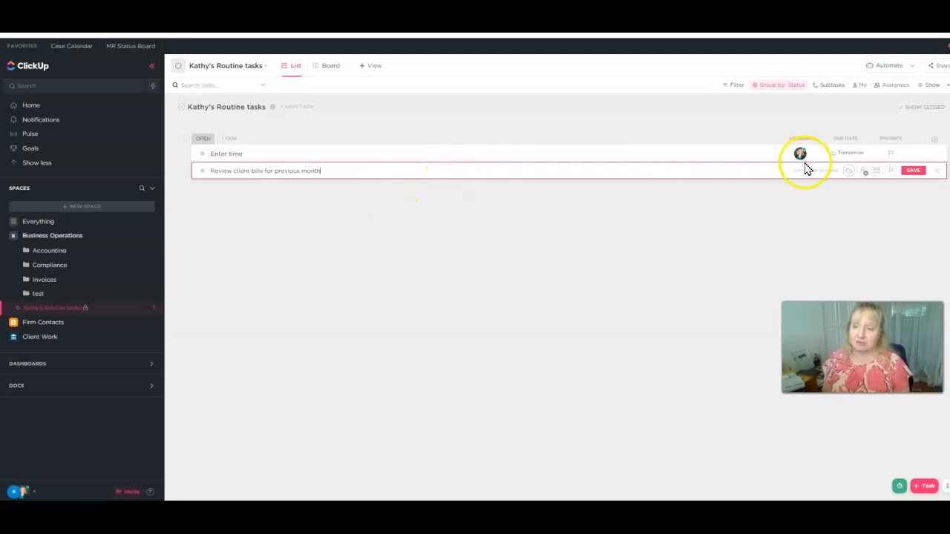
left_click(865, 175)
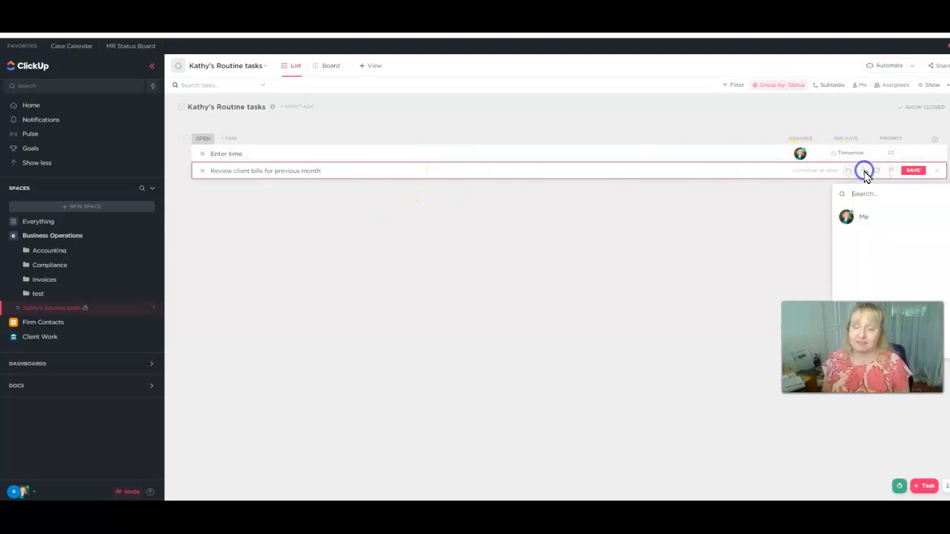
left_click(848, 221)
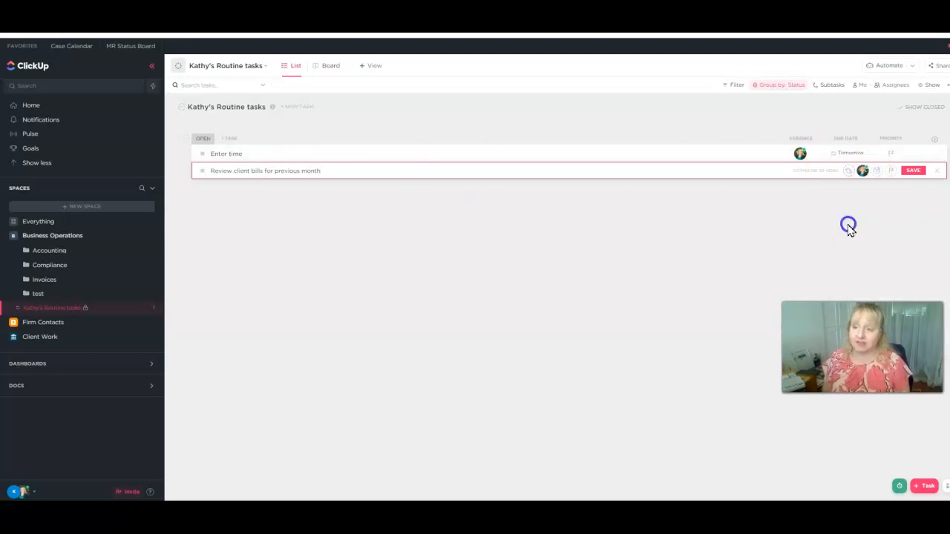
Step: Set the due date of the client bill review task to May 5, 2022
left_click(878, 173)
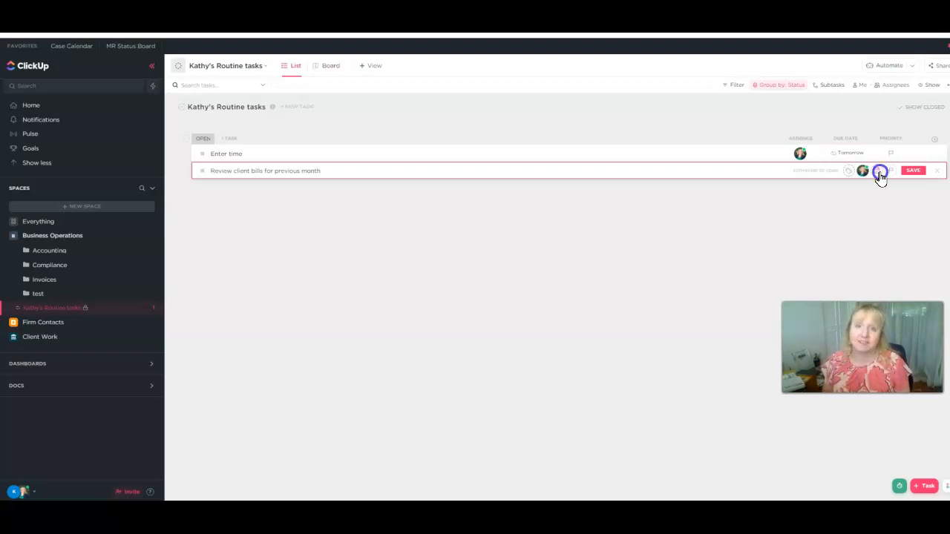
left_click(879, 173)
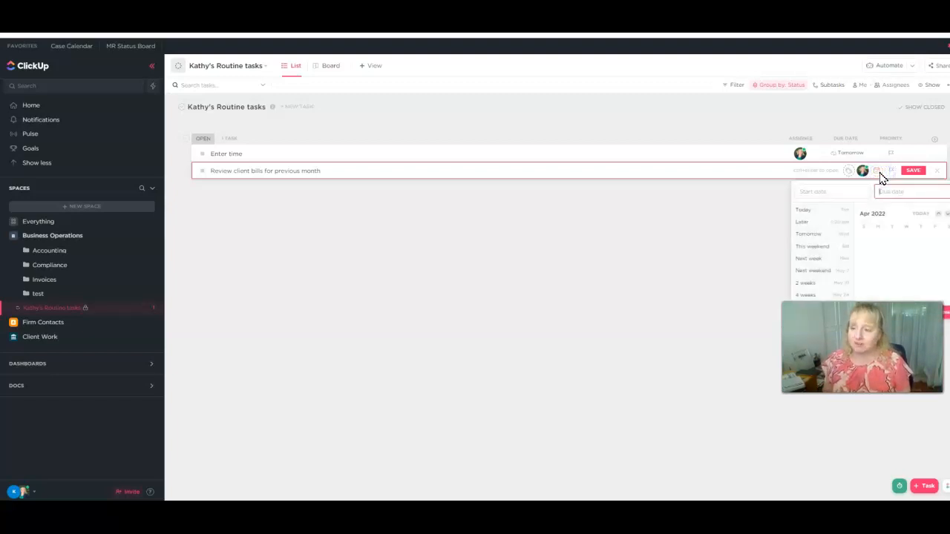
scroll(913, 274, "down", 2)
left_click(921, 256)
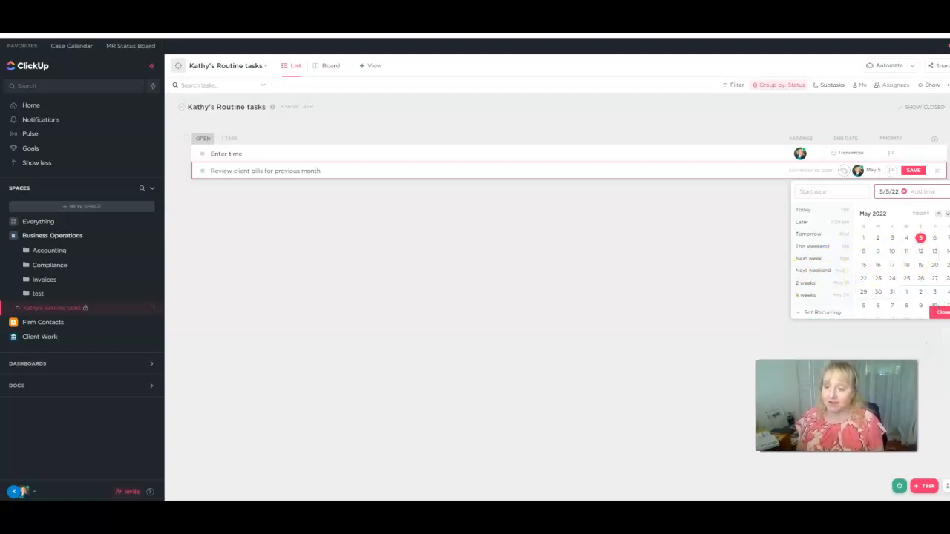
Step: Make the client bill review task recur monthly on the first Thursday when closed, and save the task
left_click(826, 315)
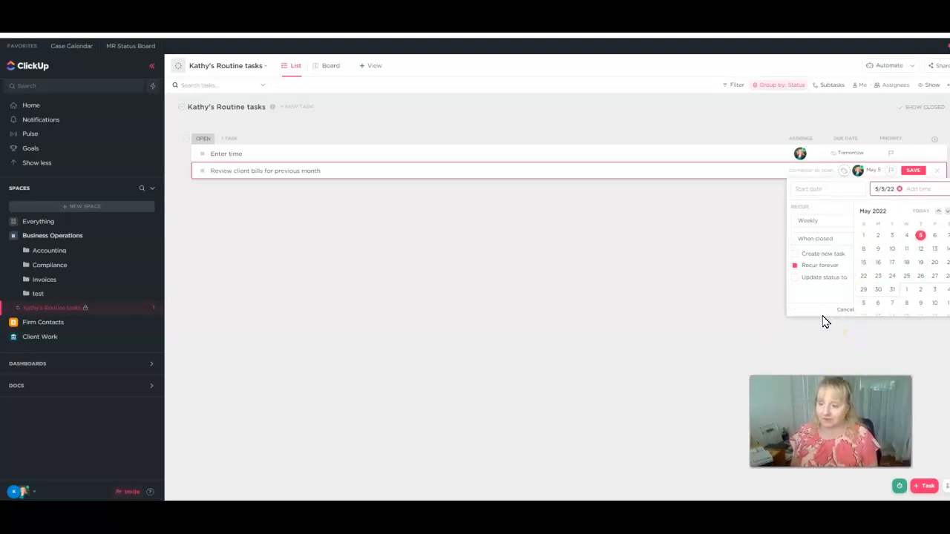
left_click(809, 221)
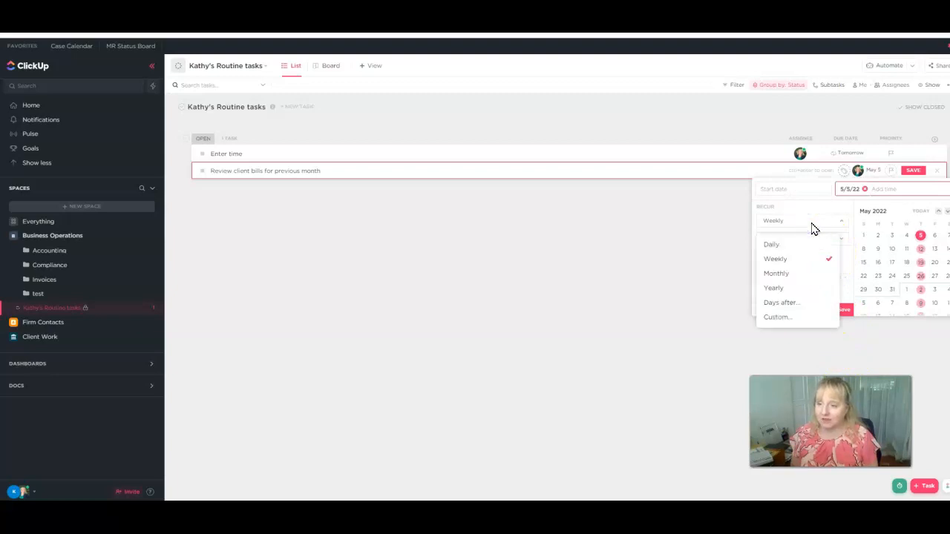
left_click(783, 274)
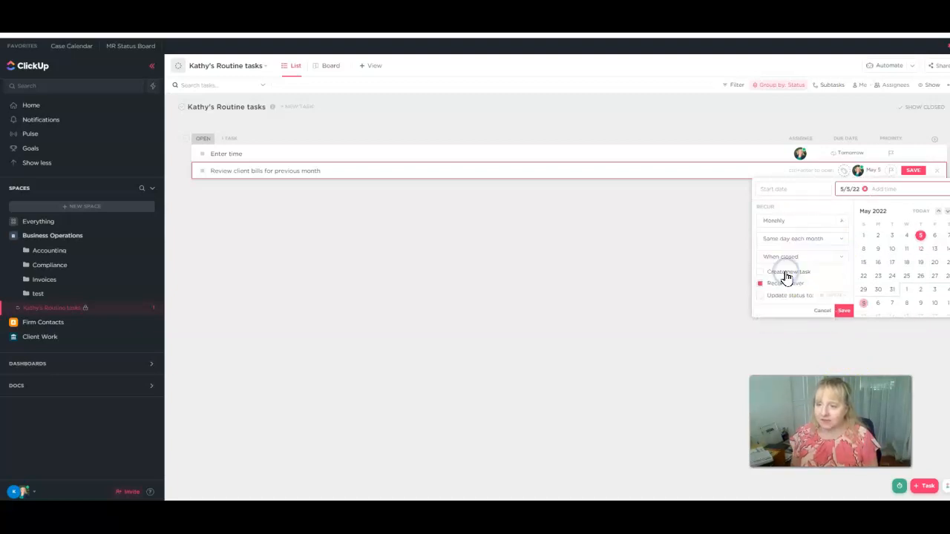
left_click(805, 239)
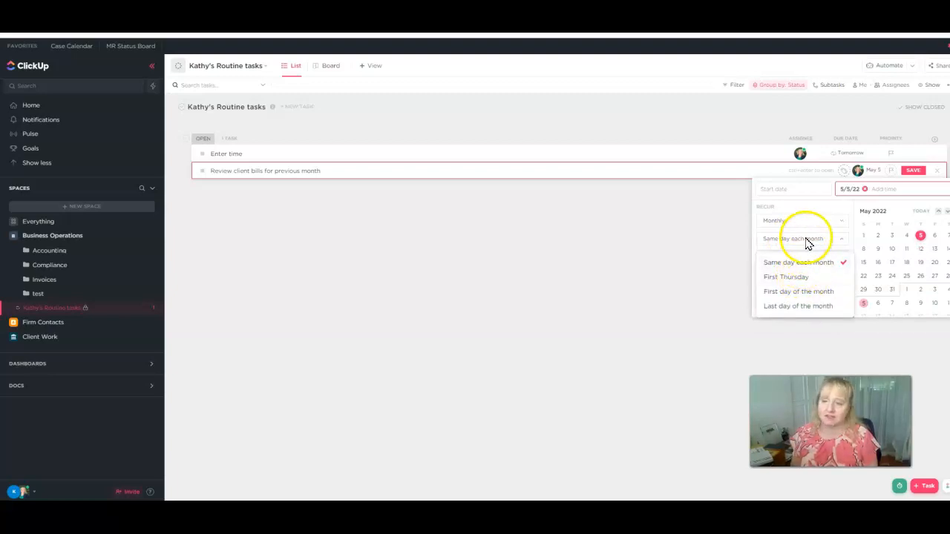
left_click(801, 276)
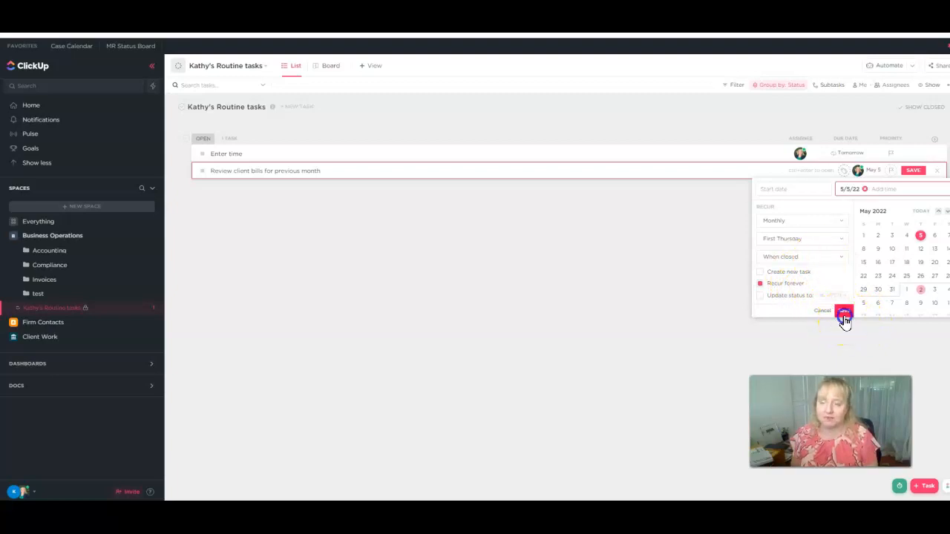
left_click(844, 312)
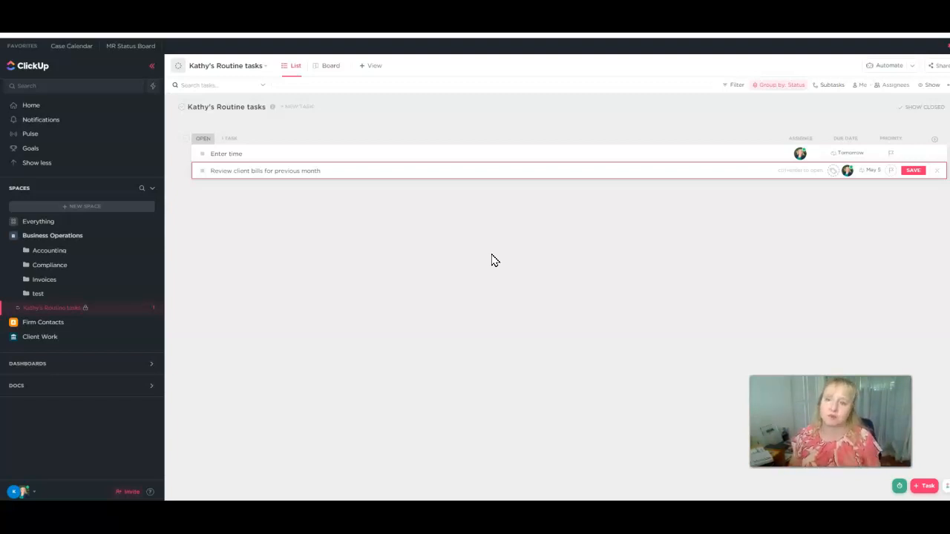
key("Return")
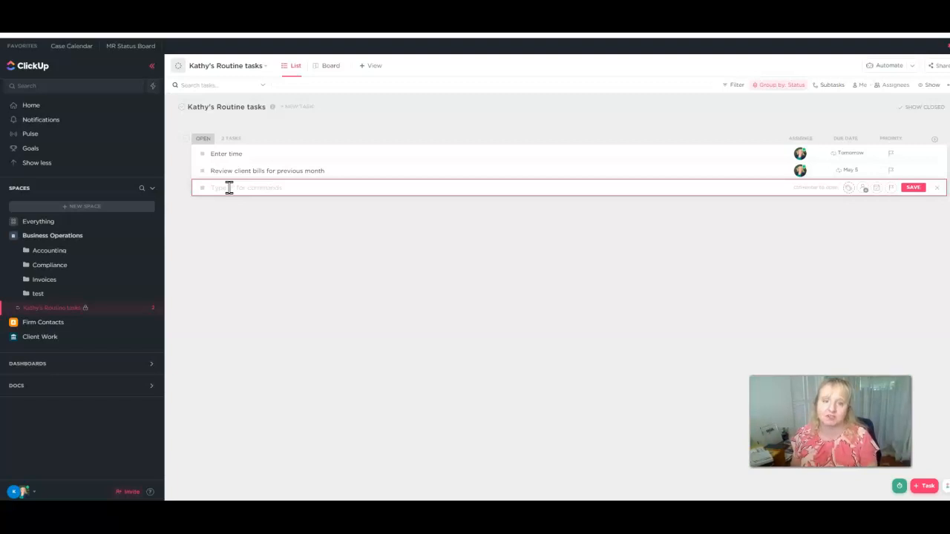
Step: Name the next new task "IRWA lunch" and assign it to yourself
type("IRWA")
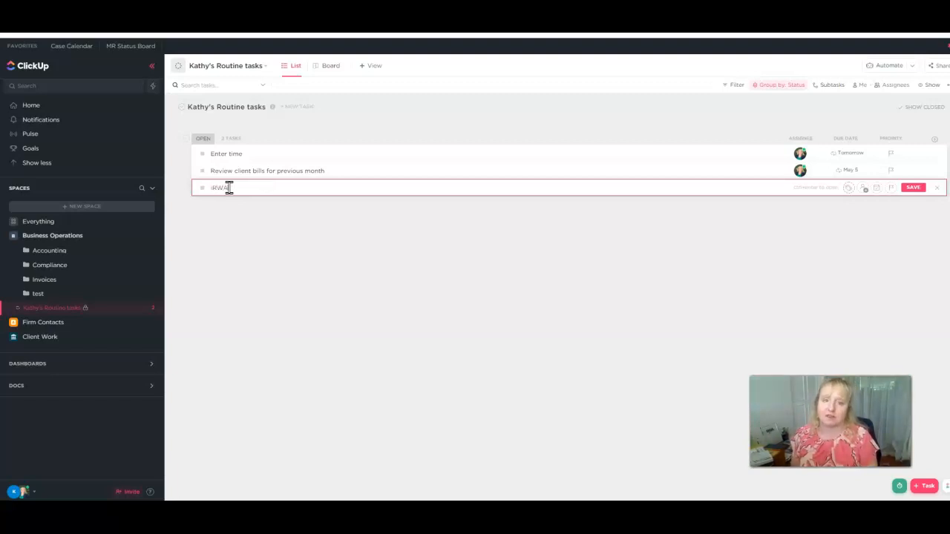
type(" lunch")
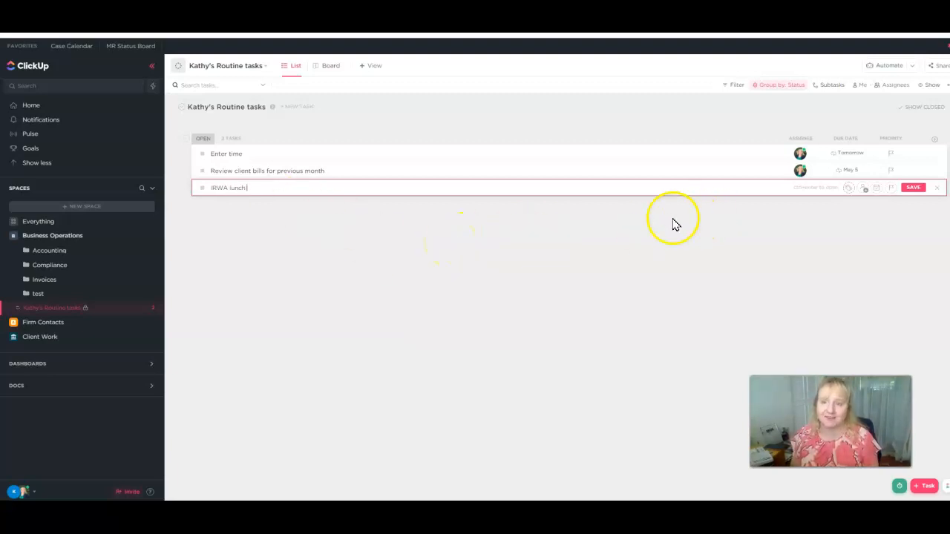
left_click(863, 188)
left_click(848, 233)
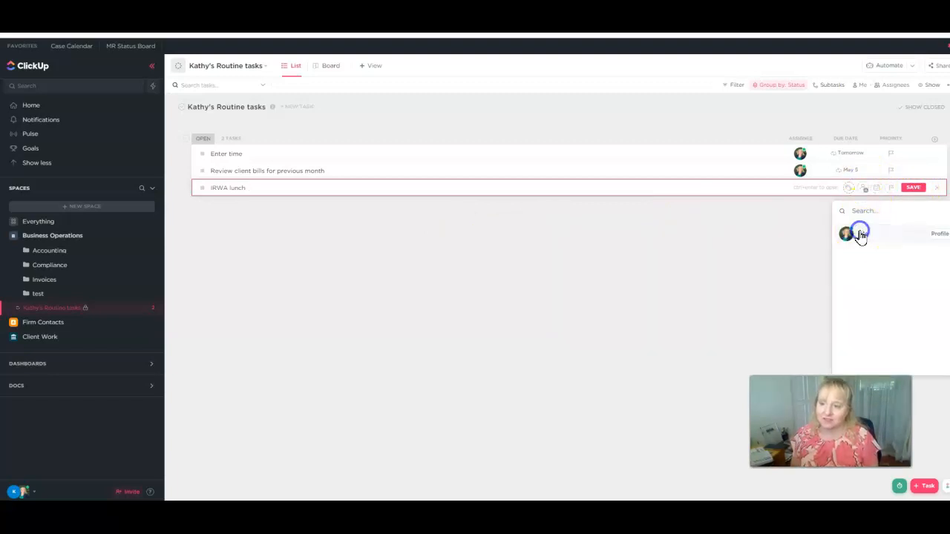
left_click(780, 236)
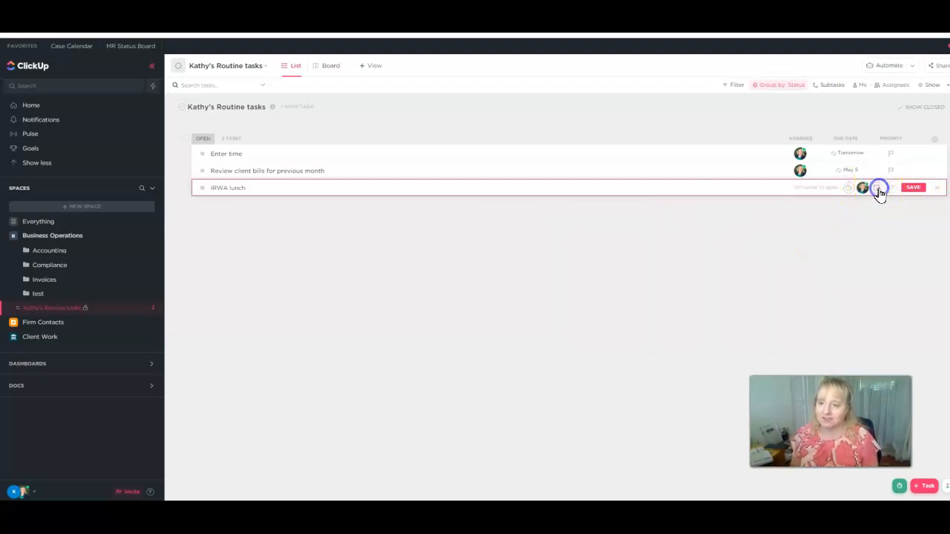
Step: Schedule the IRWA lunch task as a recurring task due June 15, and save it to the list
left_click(879, 189)
left_click(892, 268)
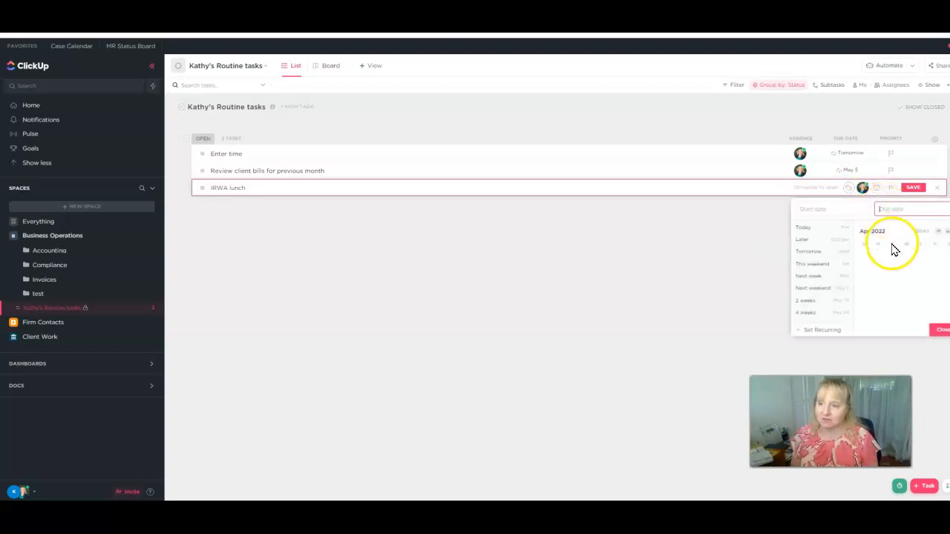
left_click(823, 332)
left_click(819, 332)
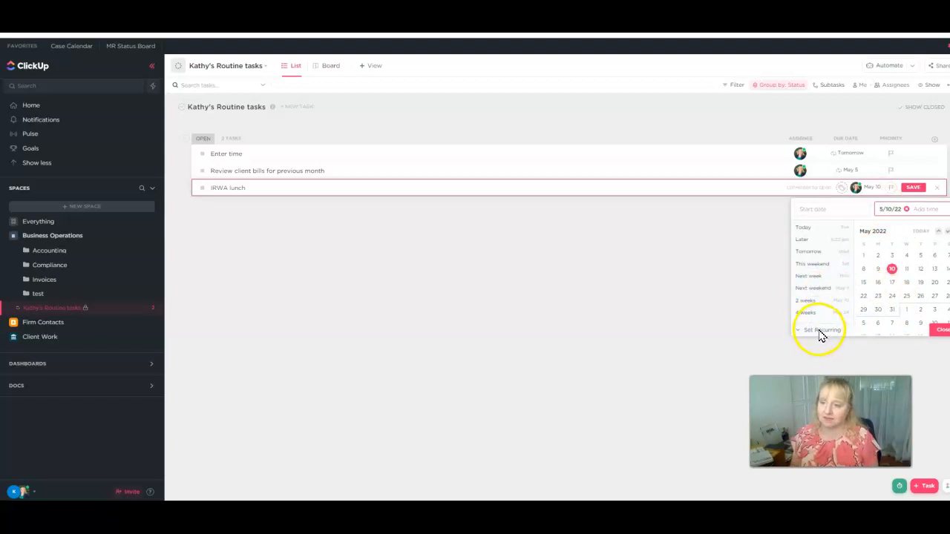
left_click(946, 329)
left_click(840, 327)
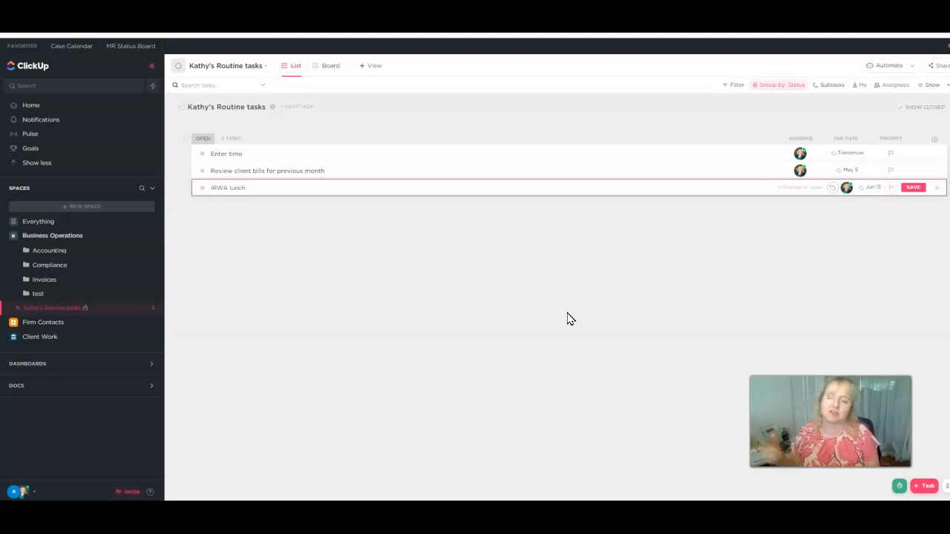
key("Return")
left_click(539, 400)
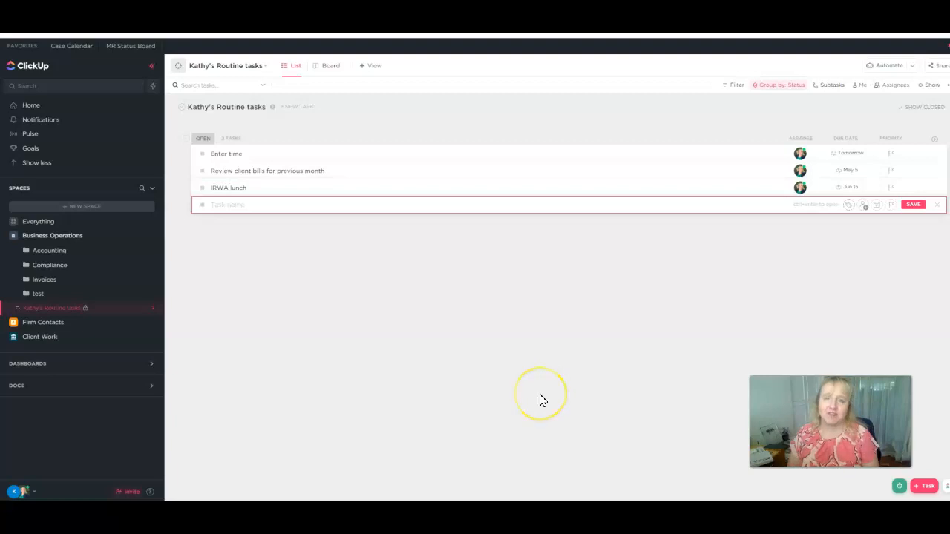